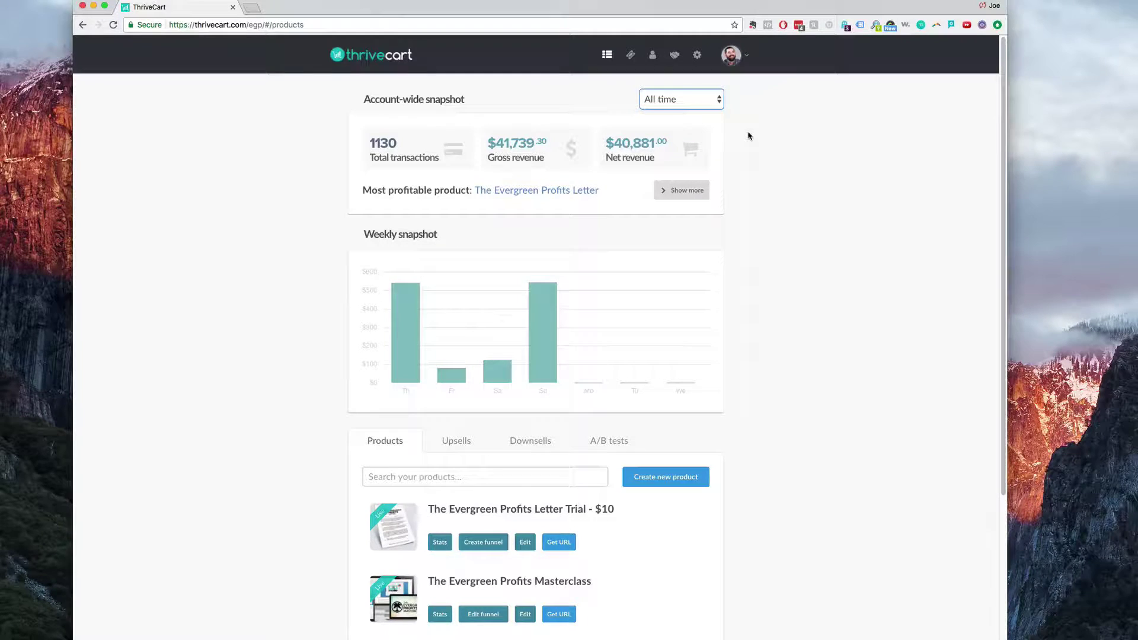
Create a new coupon from the coupons area and name it PPPP
scroll(702, 509, "down", 3)
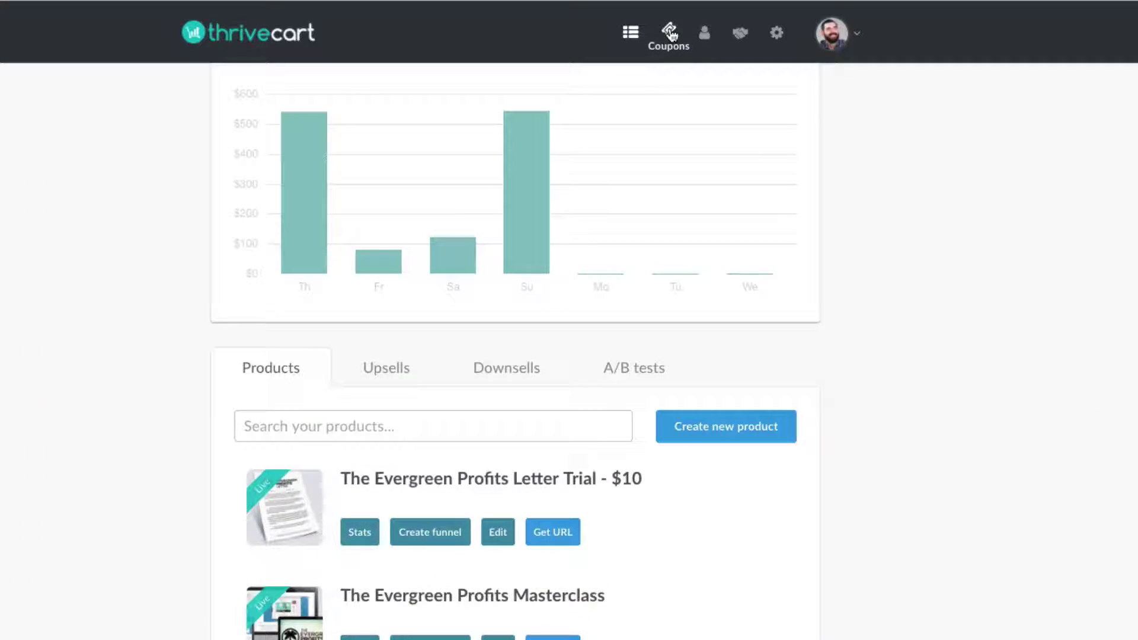
left_click(672, 34)
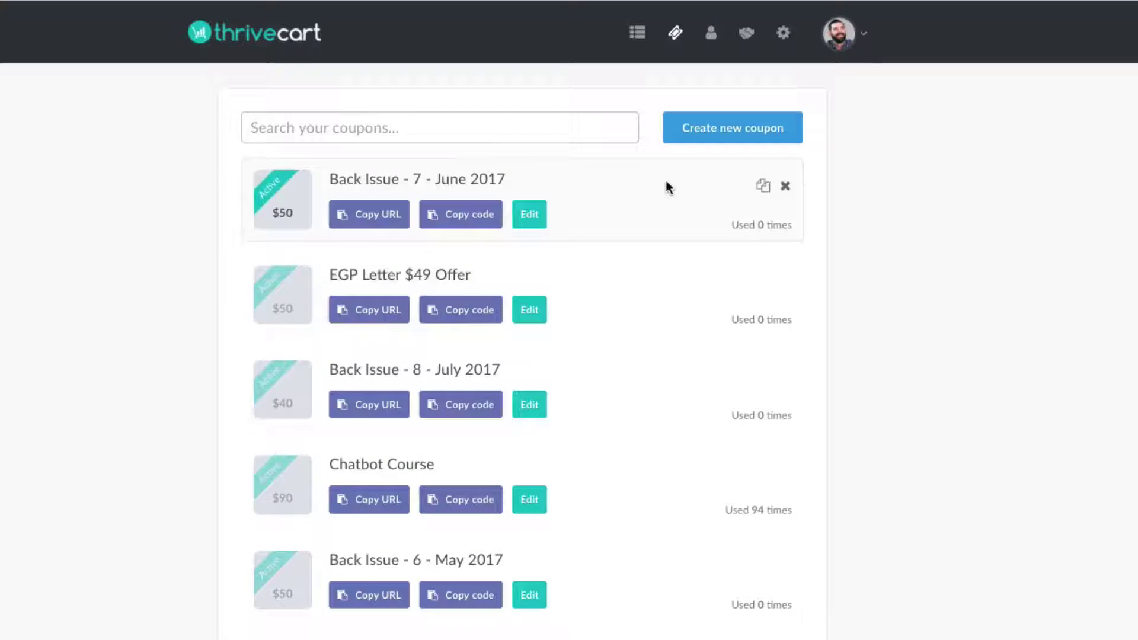
left_click(736, 130)
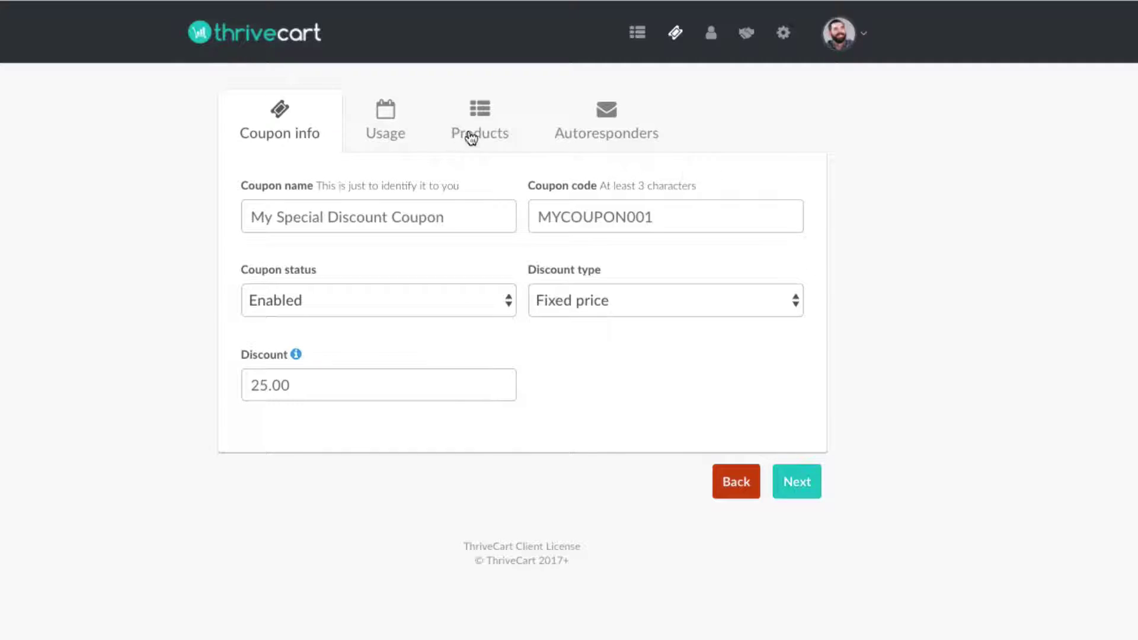
left_click(355, 213)
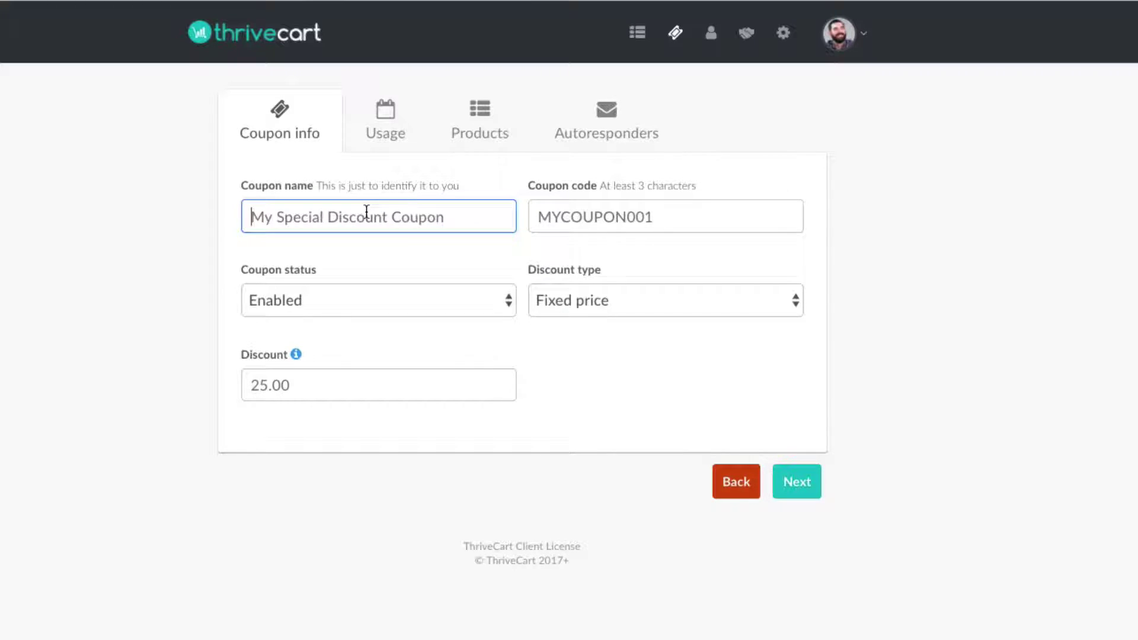
type("PPPP")
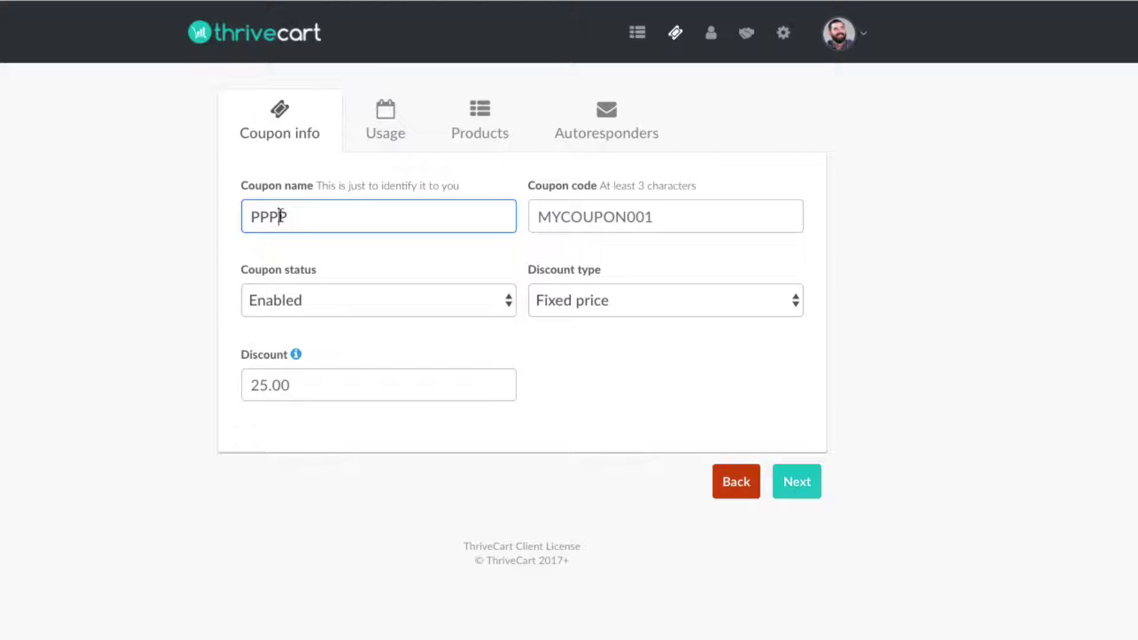
double_click(280, 216)
Set the coupon code to HENRY1
left_click(566, 215)
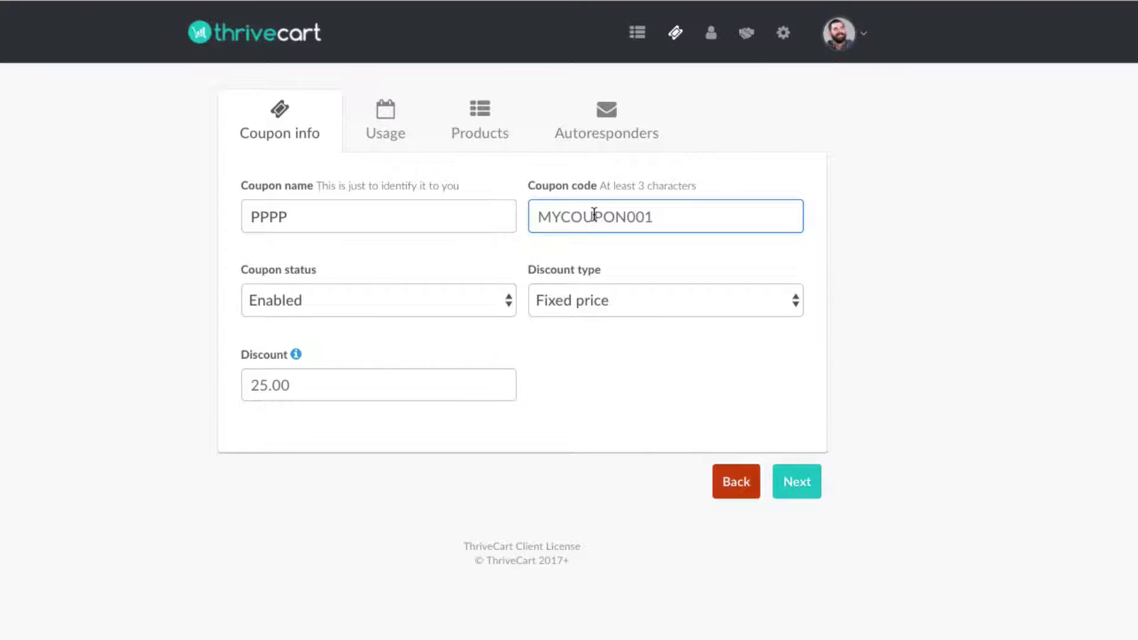
type("HENRY")
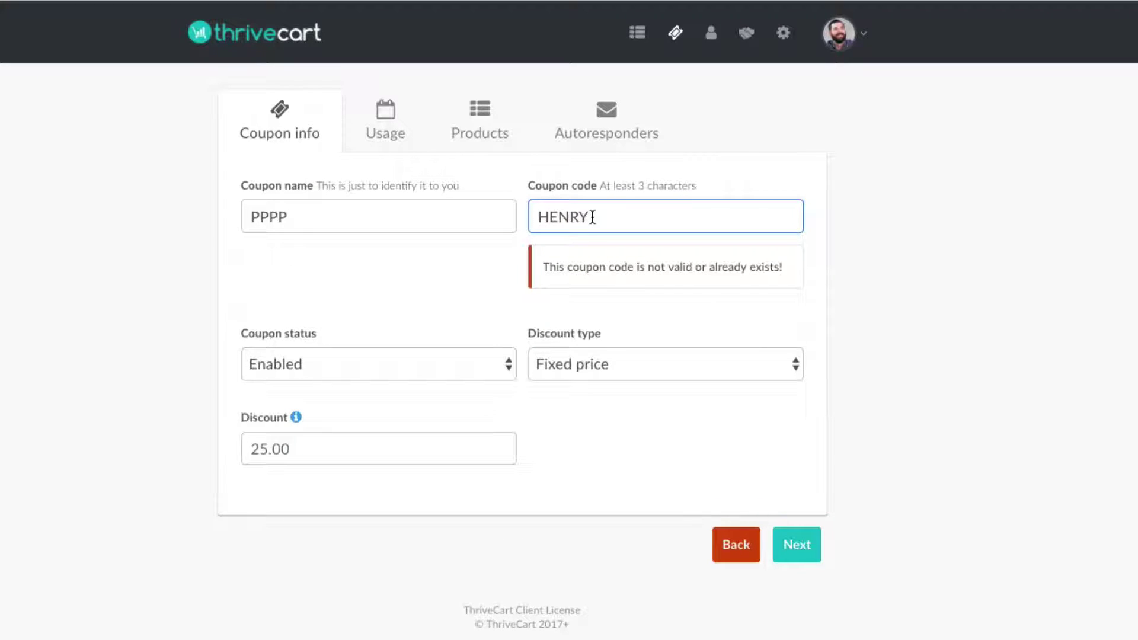
type("1")
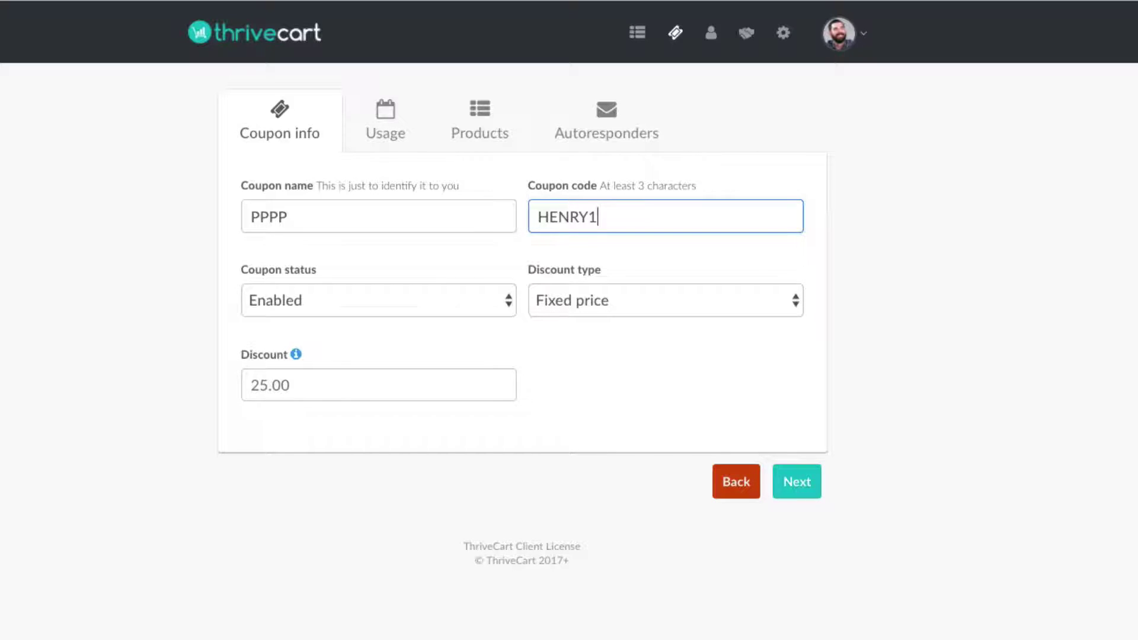
double_click(621, 218)
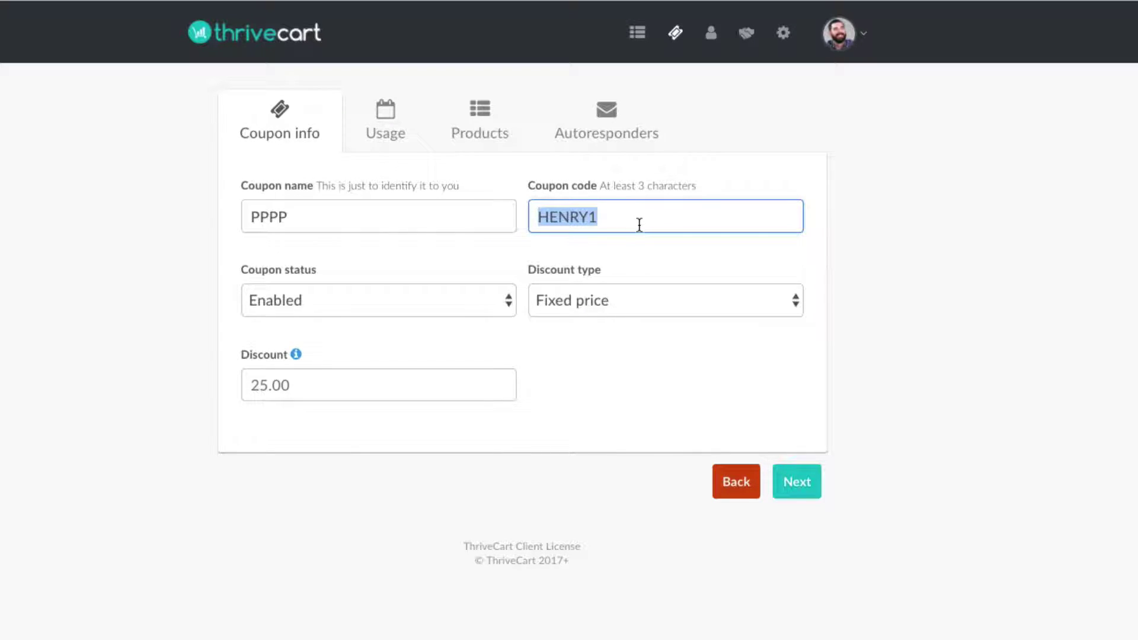
left_click(914, 353)
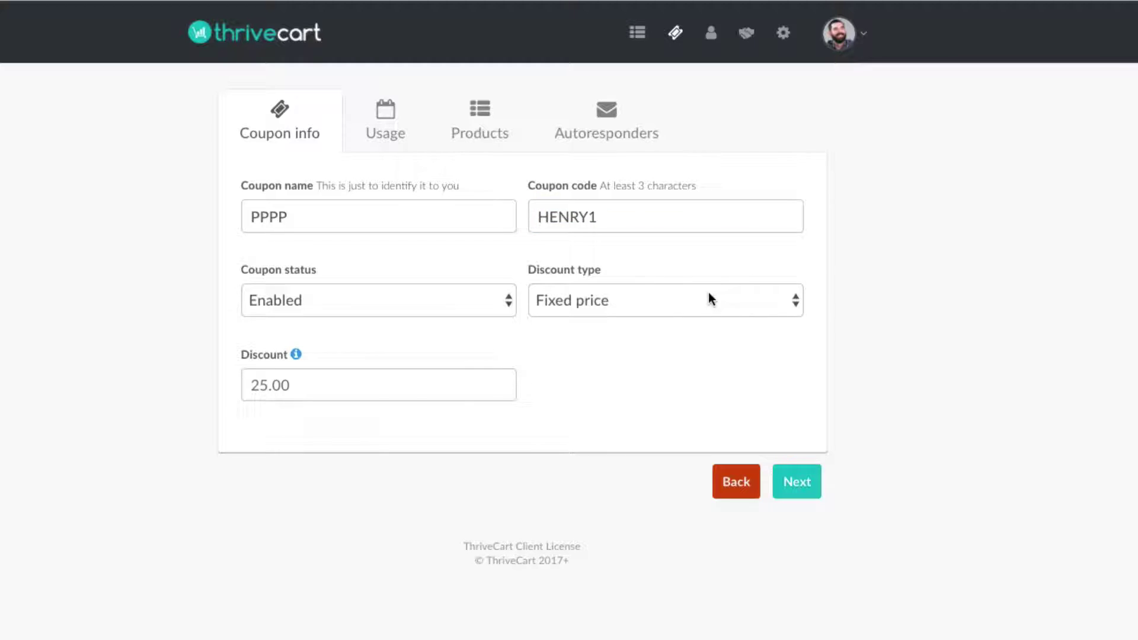
double_click(566, 217)
Check the available coupon status options and leave the status as Enabled
left_click(278, 300)
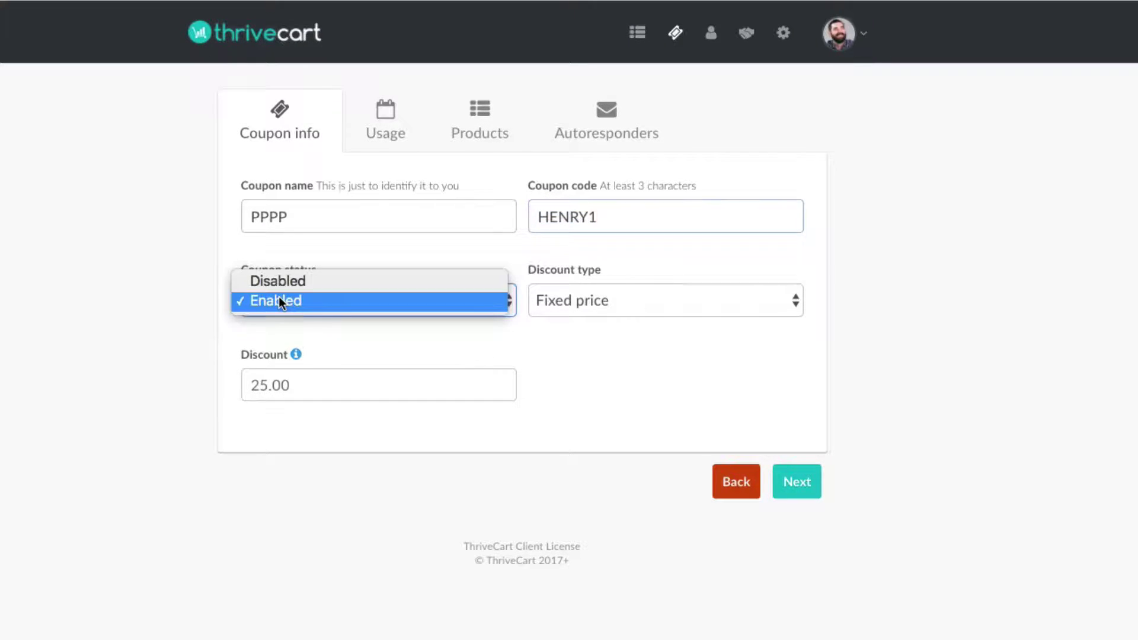
left_click(276, 300)
left_click(274, 302)
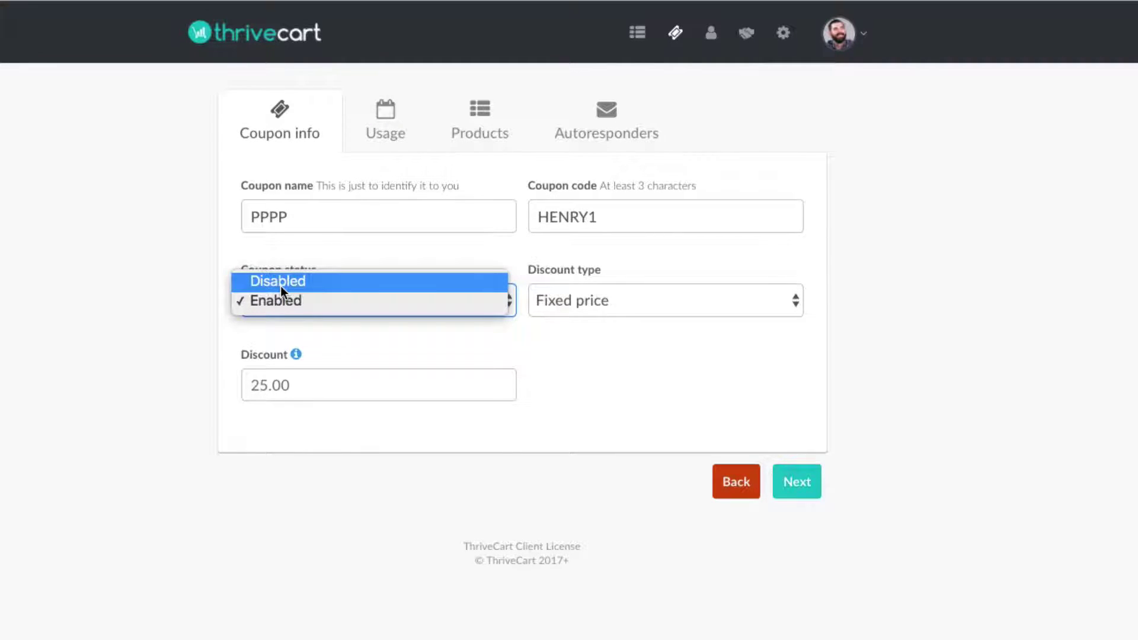
left_click(314, 260)
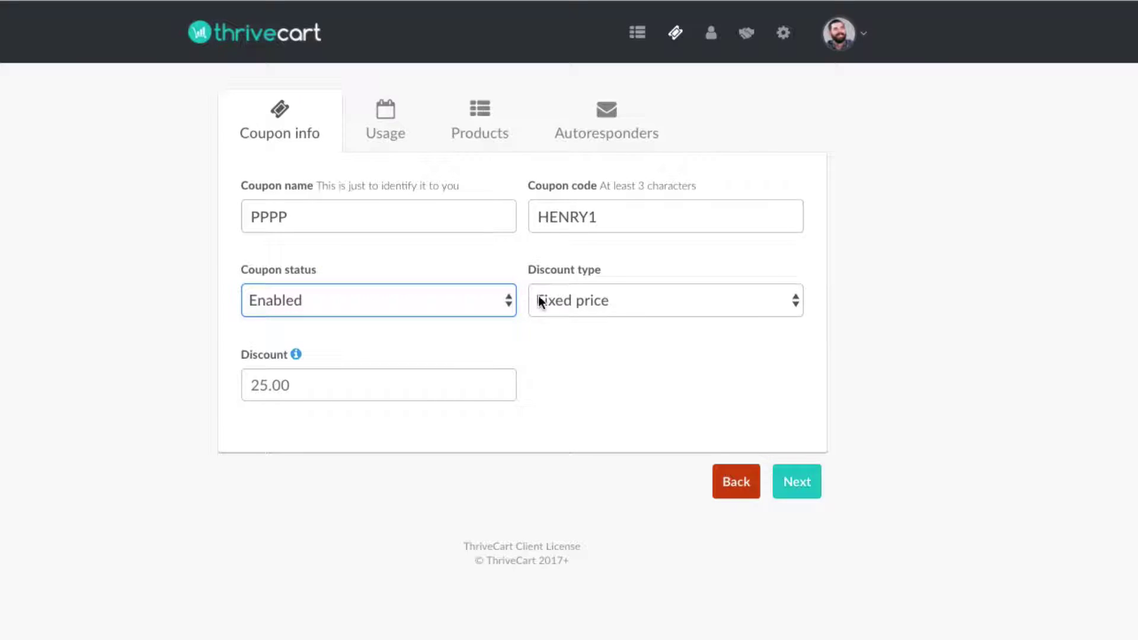
Keep the discount type as Fixed price and enter a discount of 25.00
left_click(613, 303)
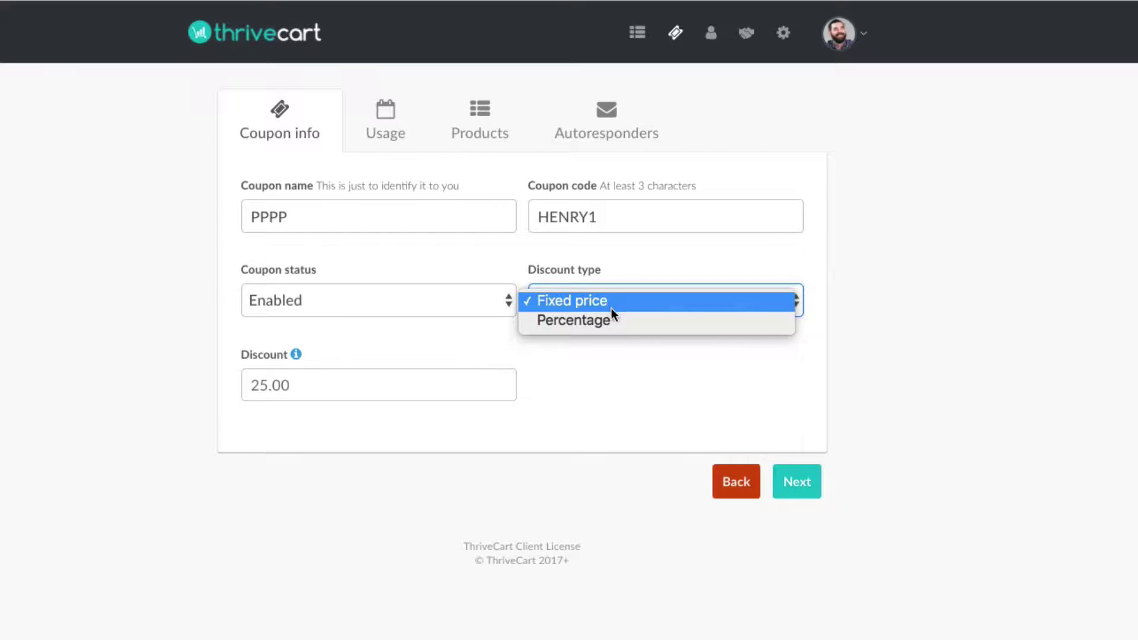
left_click(610, 308)
left_click(325, 383)
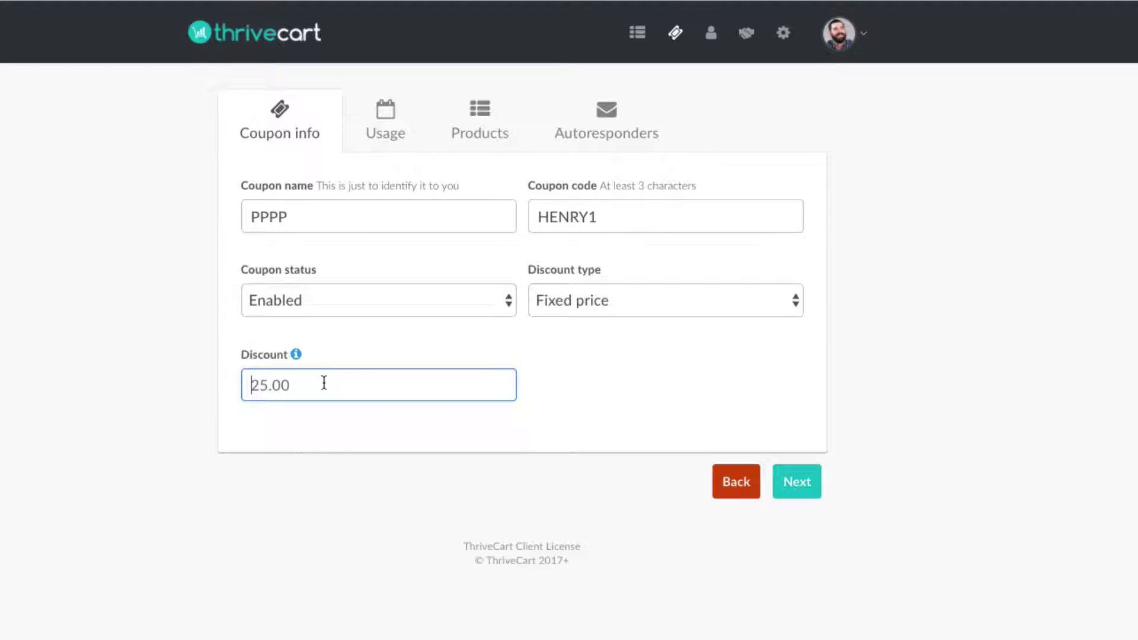
type("25.00")
Change the coupon's discount type to Percentage with a discount of 20, applied to the Entire funnel
left_click(594, 301)
left_click(583, 320)
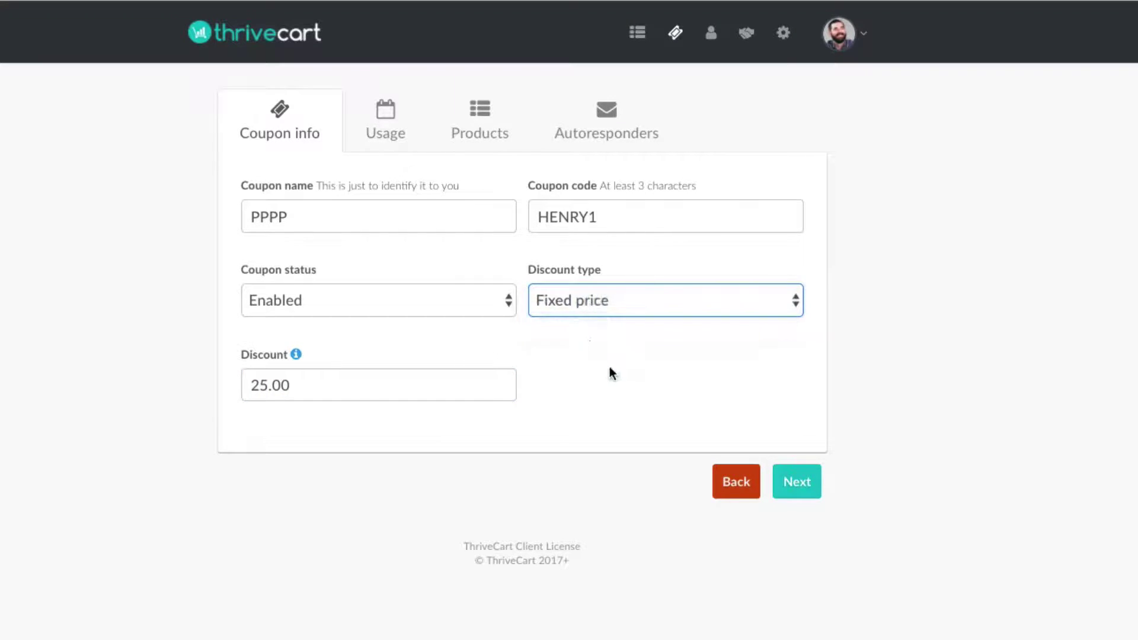
double_click(315, 389)
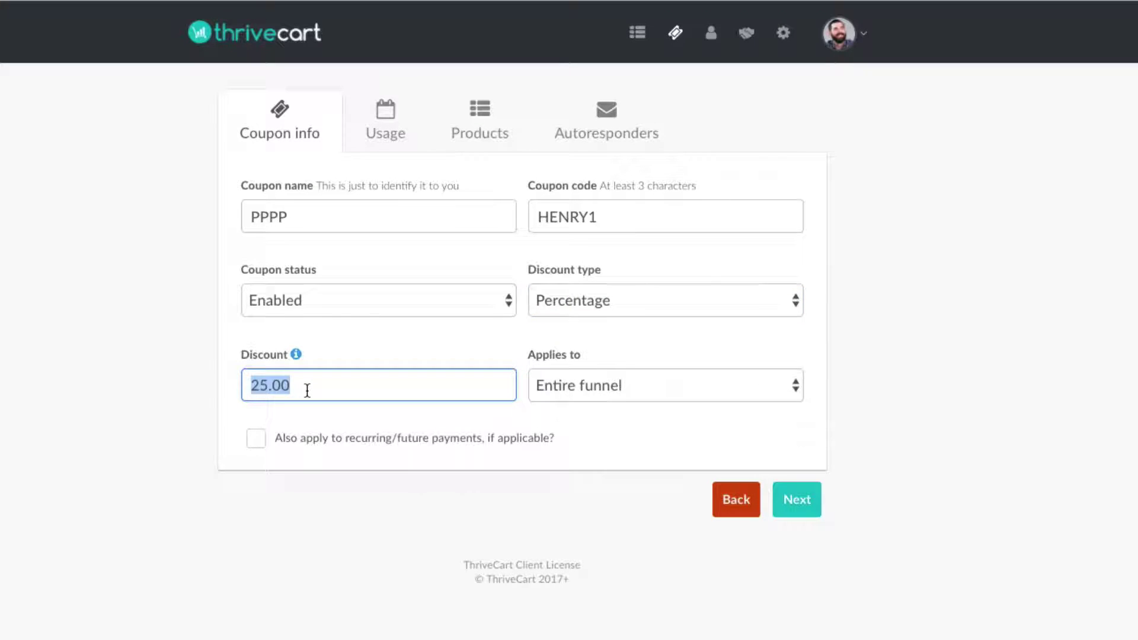
type("20")
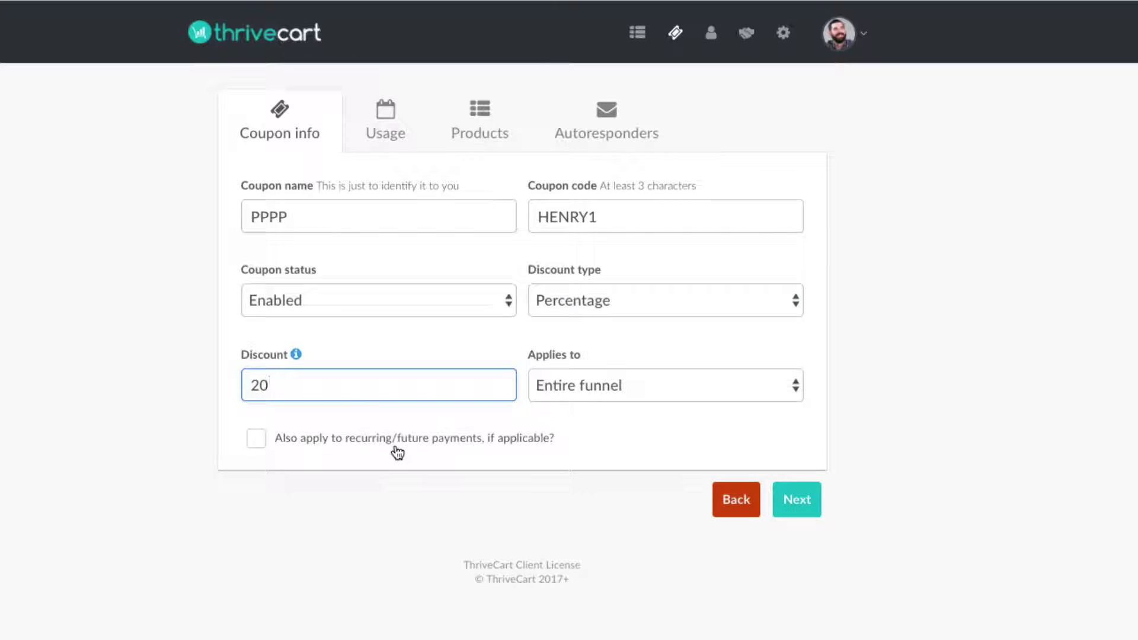
left_click(558, 393)
left_click(593, 402)
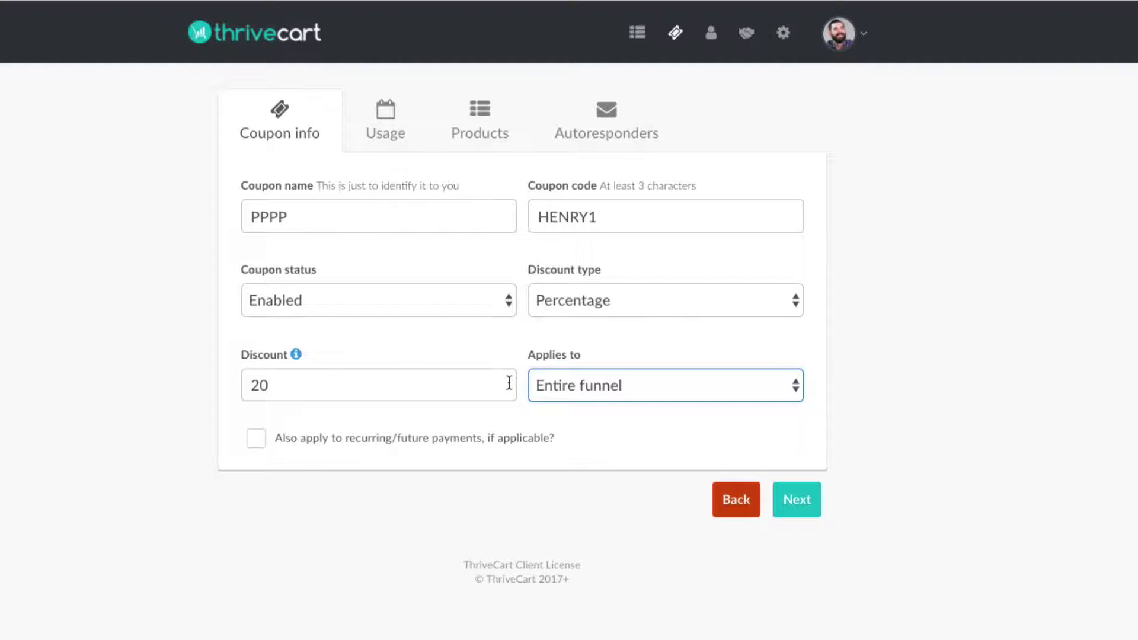
left_click(561, 387)
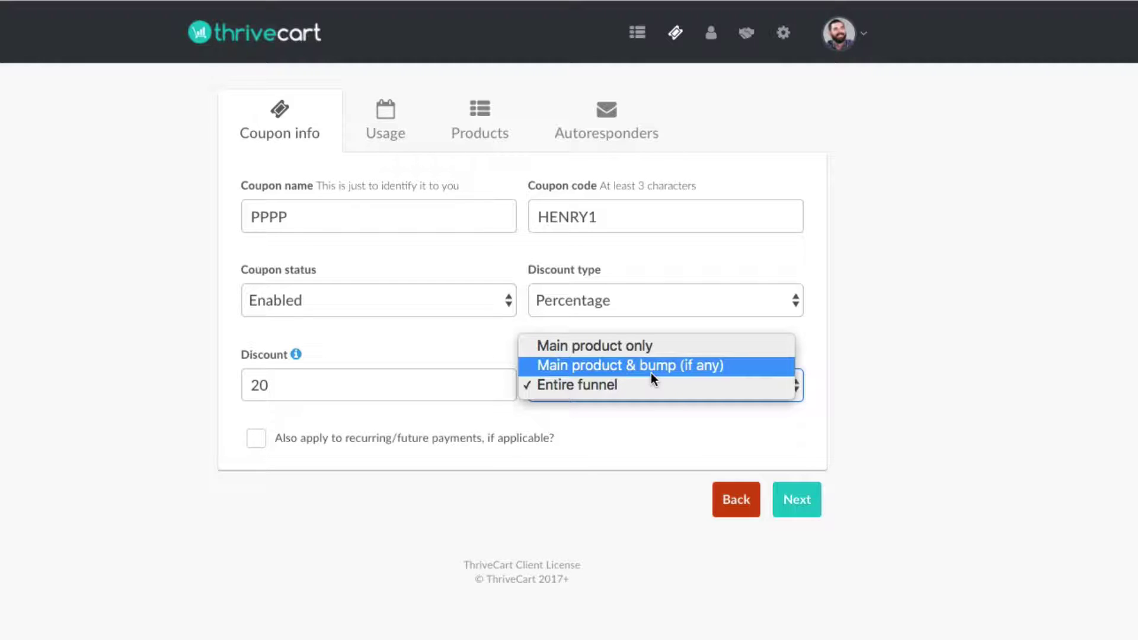
left_click(590, 385)
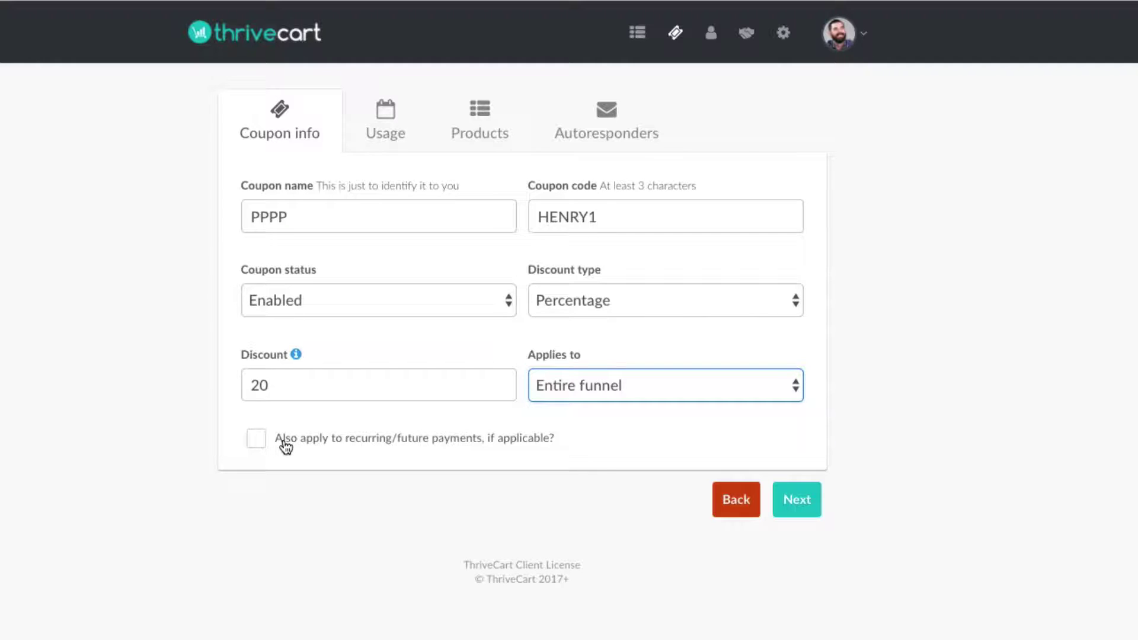
Toggle the option for also applying the discount to recurring/future payments on and off, and proceed to the coupon's usage settings
left_click(256, 441)
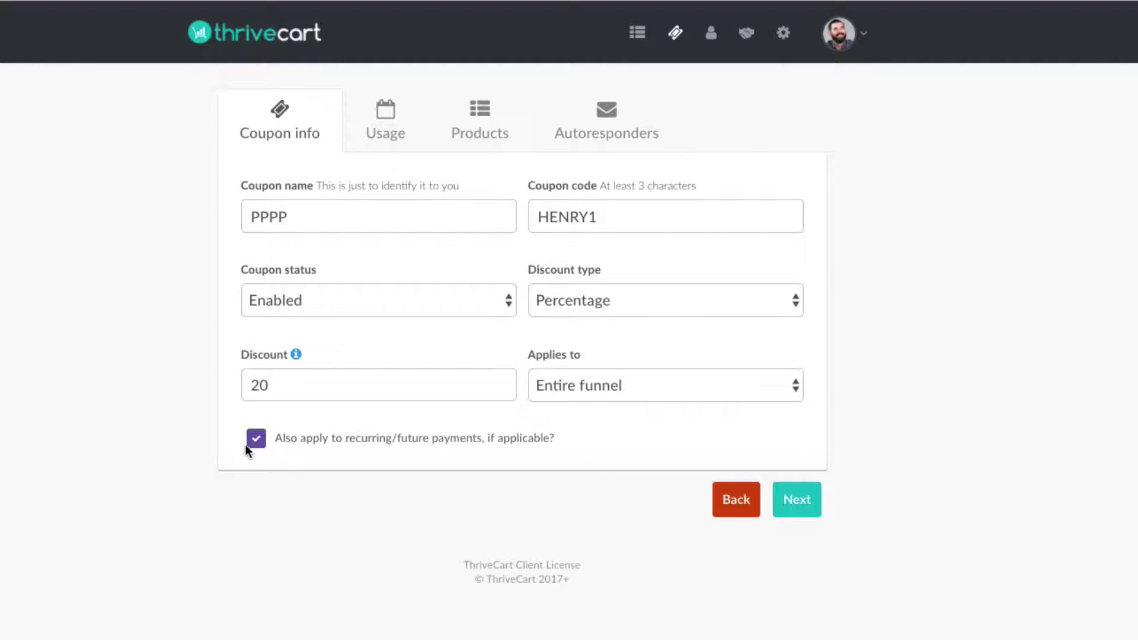
left_click(253, 445)
left_click(808, 501)
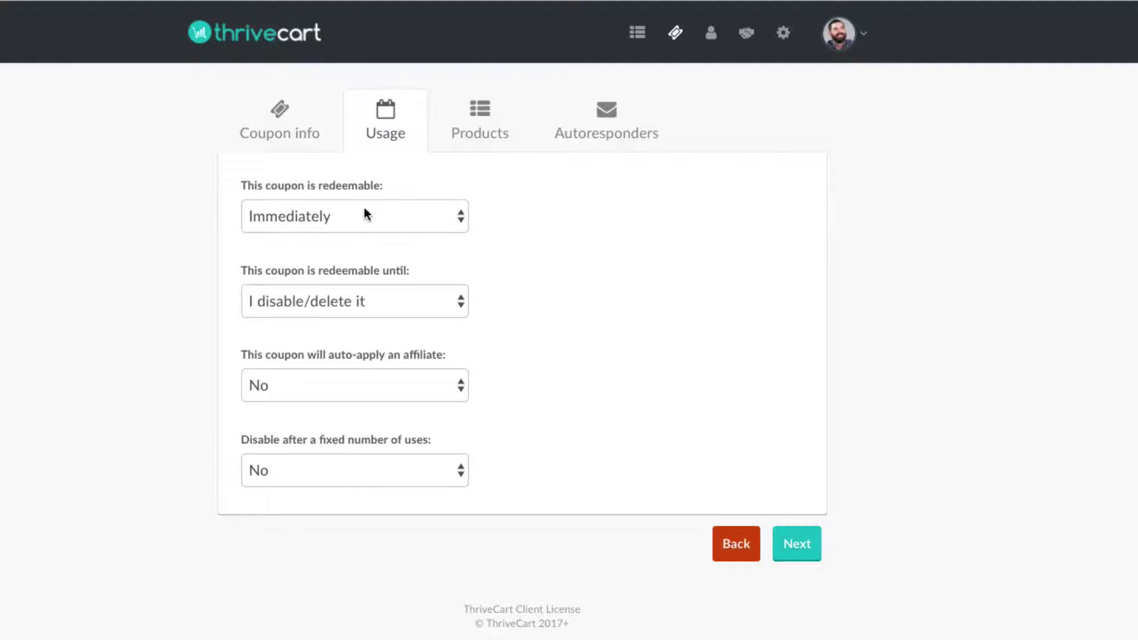
Try making the coupon redeemable from a set date of August 1st, 2017, and revert it to Immediately
left_click(311, 216)
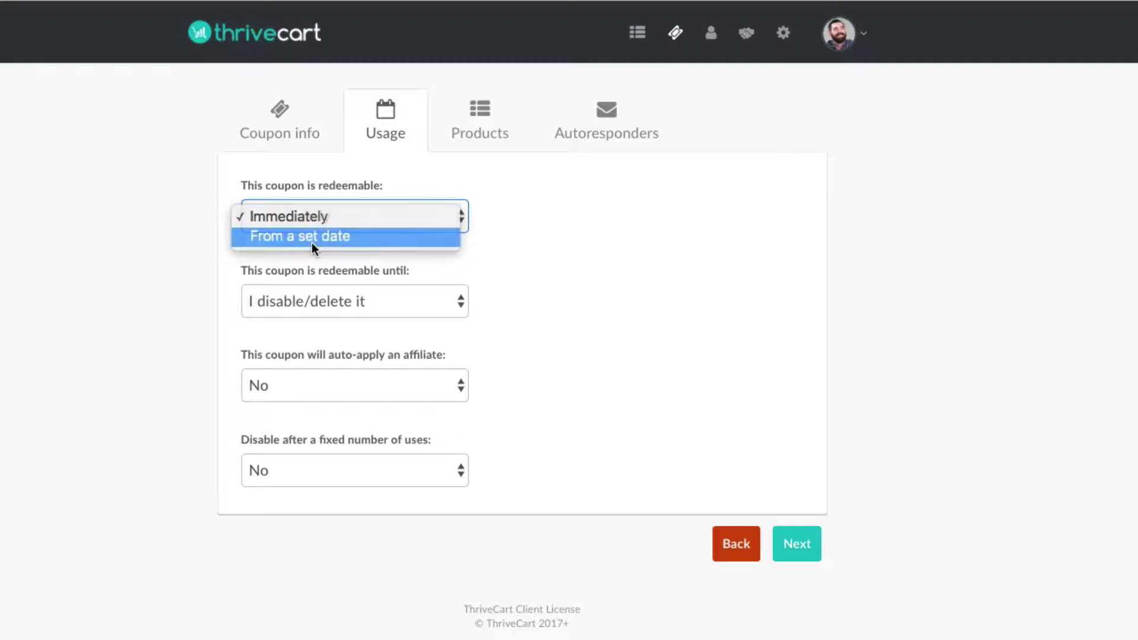
left_click(312, 238)
left_click(505, 217)
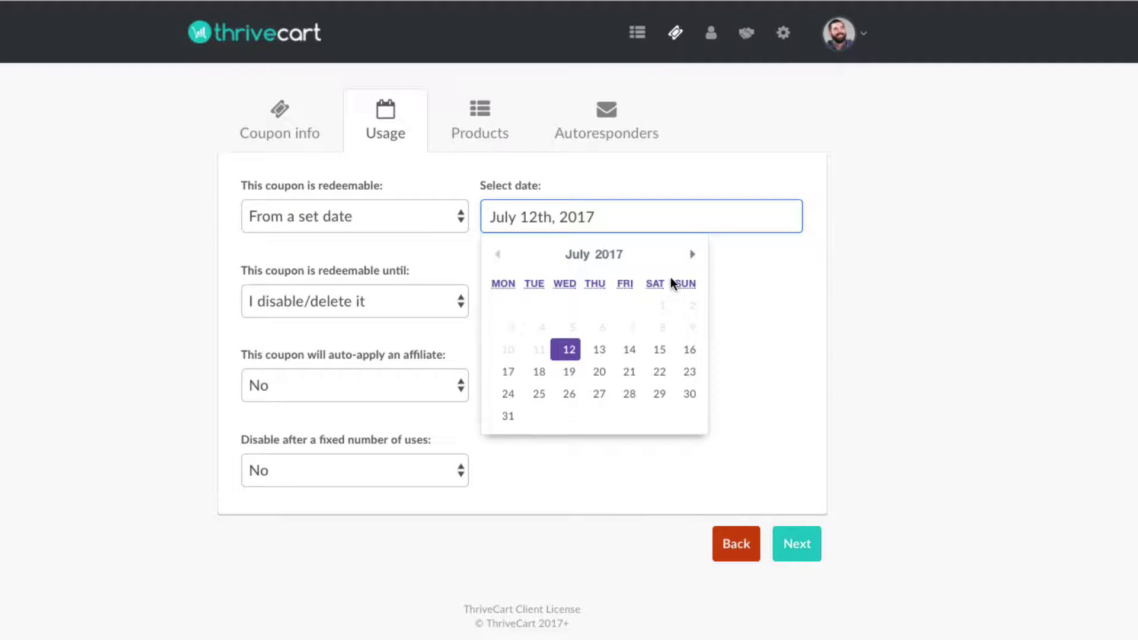
left_click(692, 255)
left_click(540, 306)
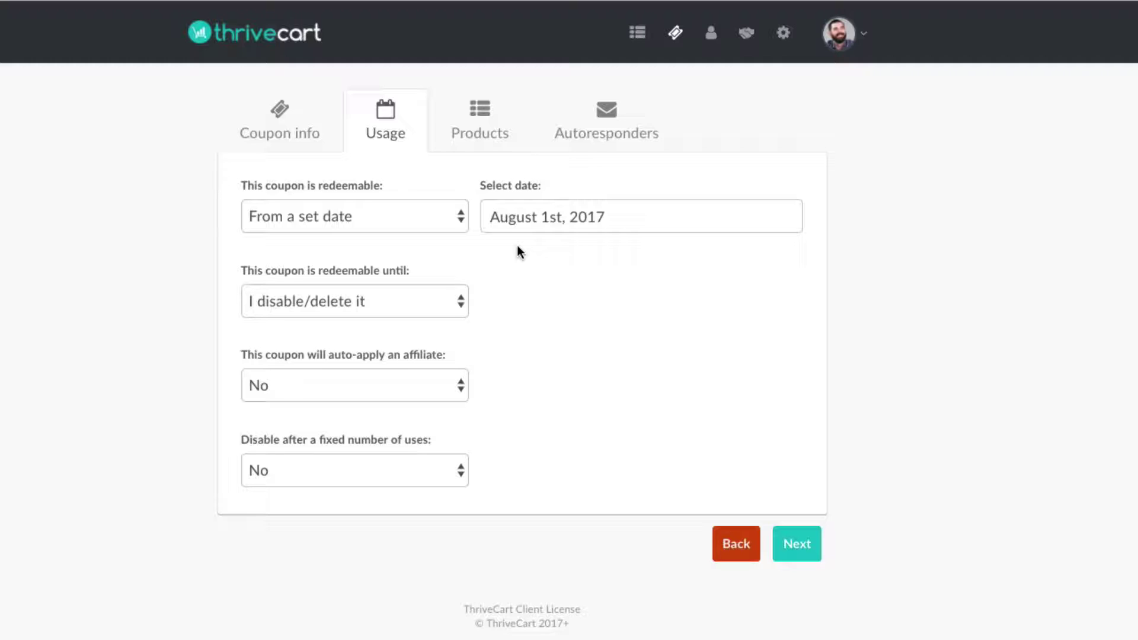
left_click(438, 217)
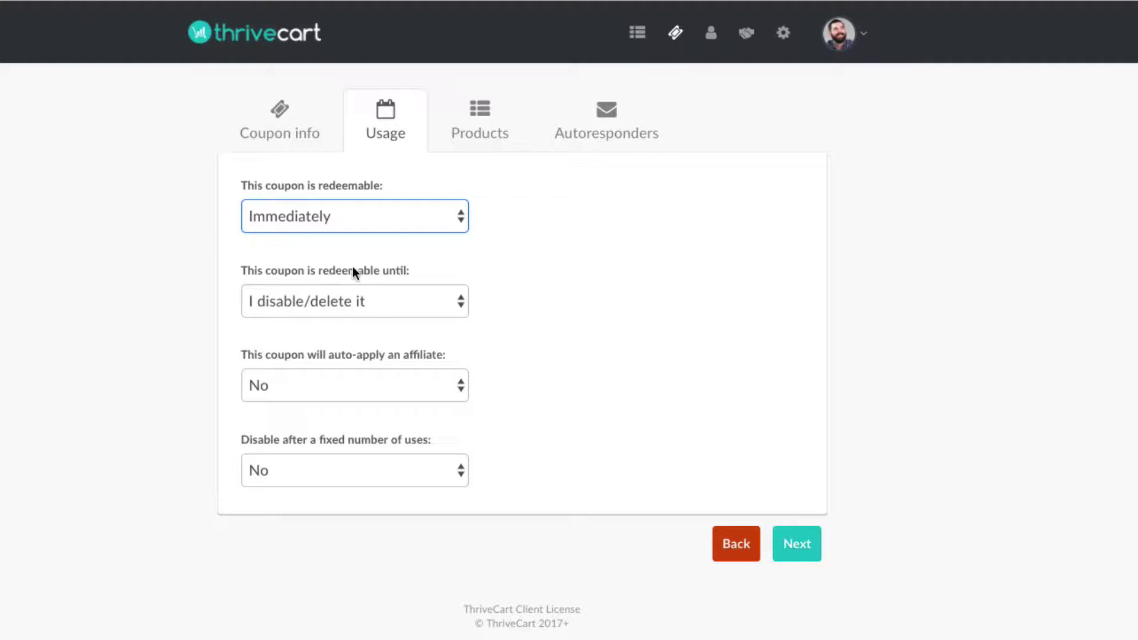
Make the coupon redeemable until a set date of July 31st, 2017
left_click(359, 302)
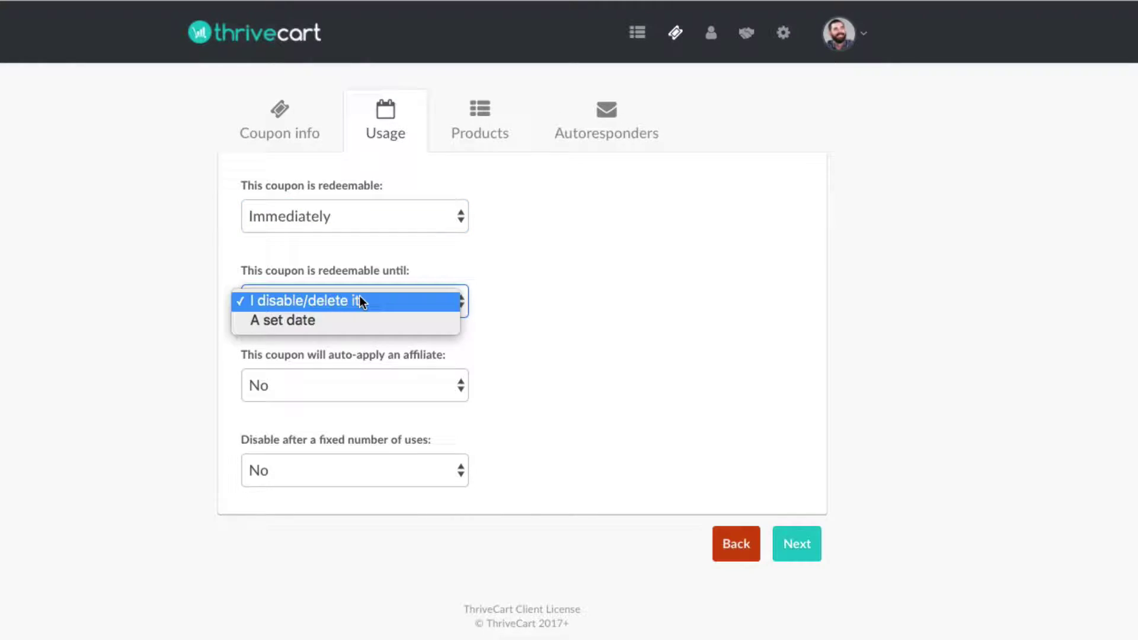
left_click(319, 318)
left_click(541, 312)
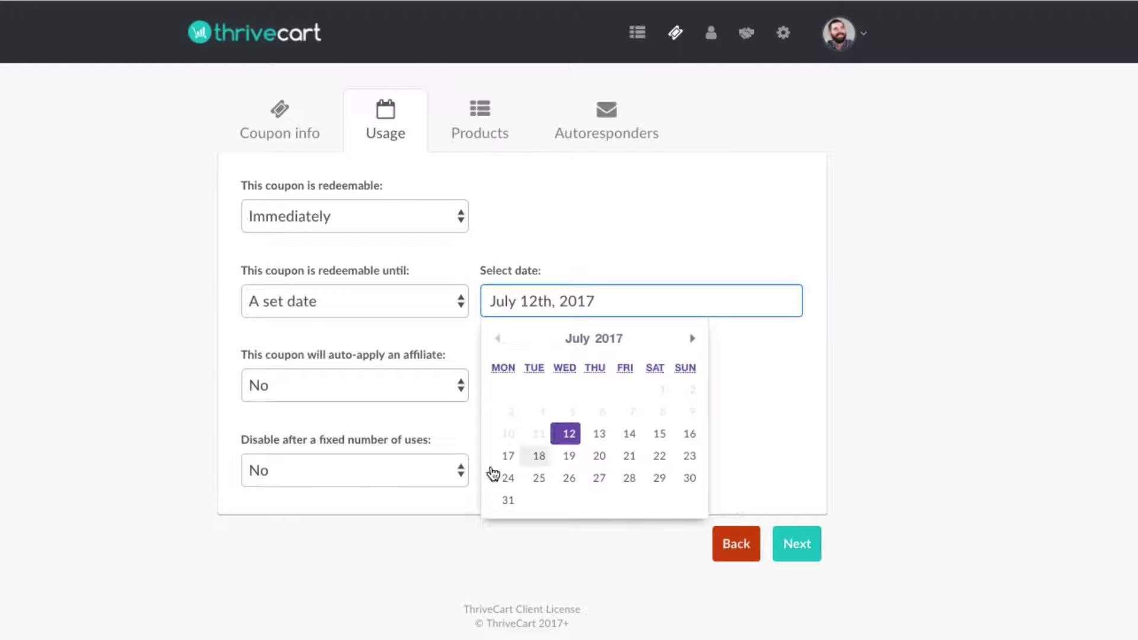
left_click(507, 500)
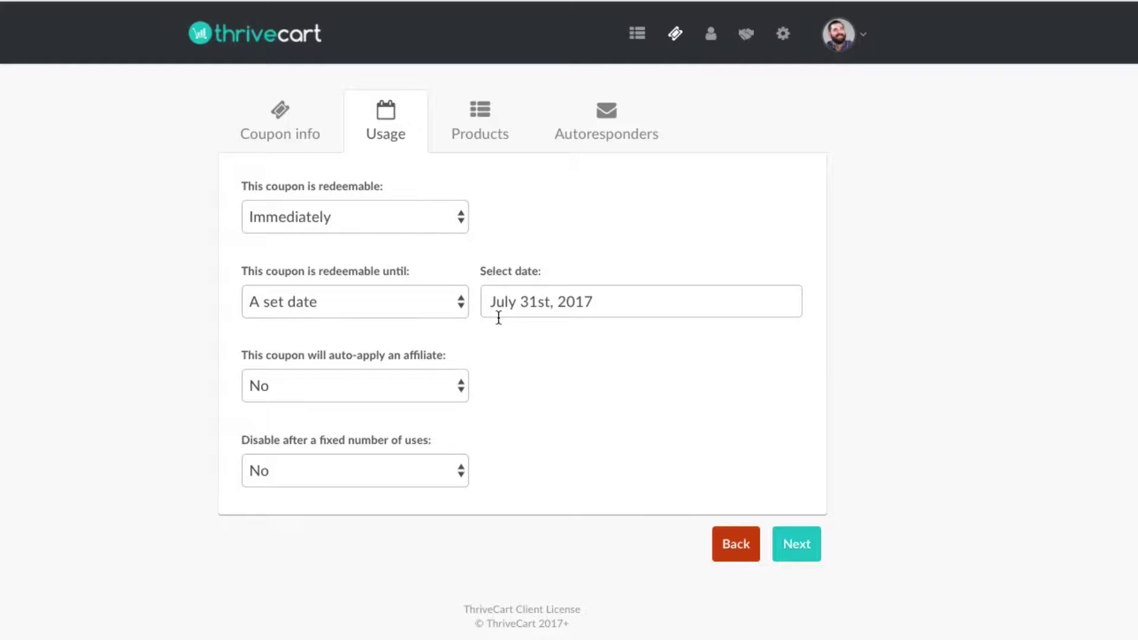
Try enabling automatic affiliate application for the coupon, and switch it back to No
left_click(318, 393)
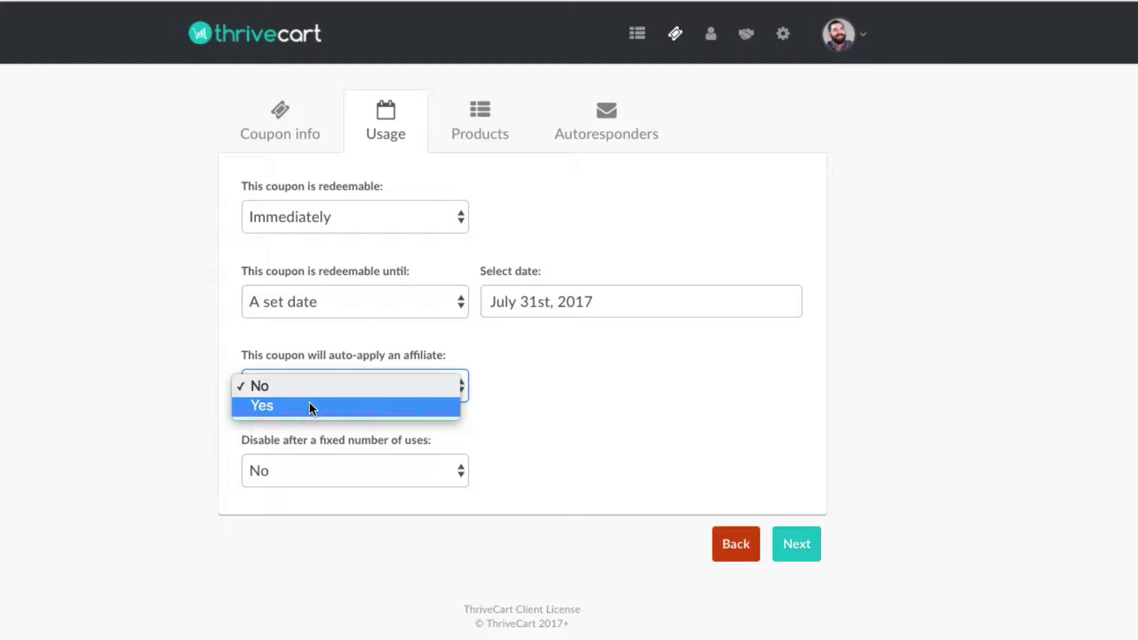
left_click(312, 407)
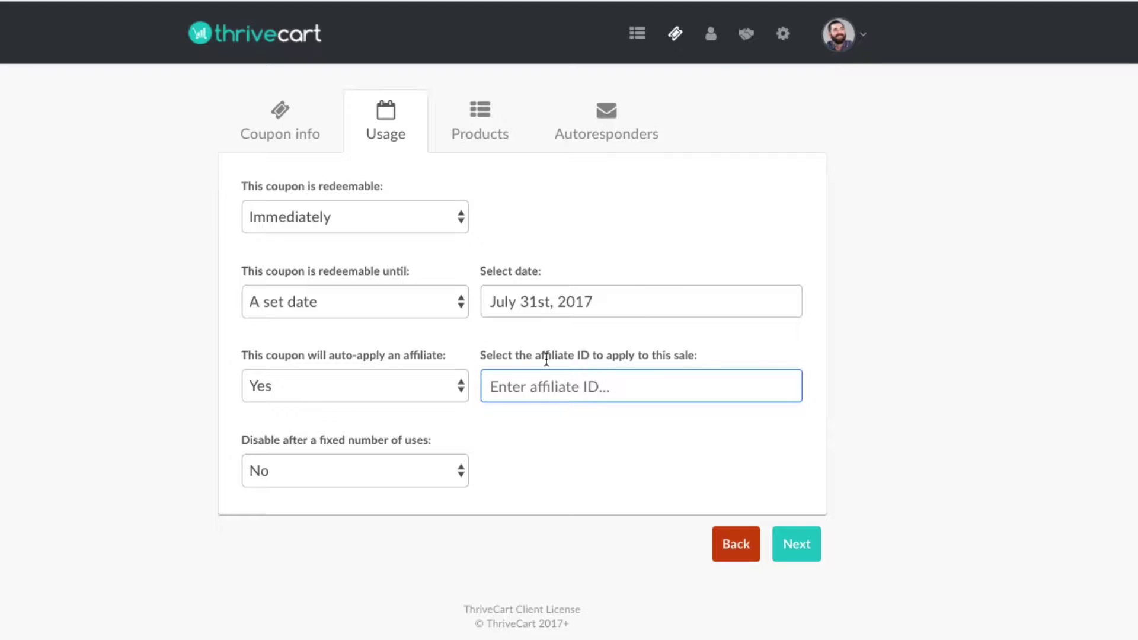
left_click(370, 395)
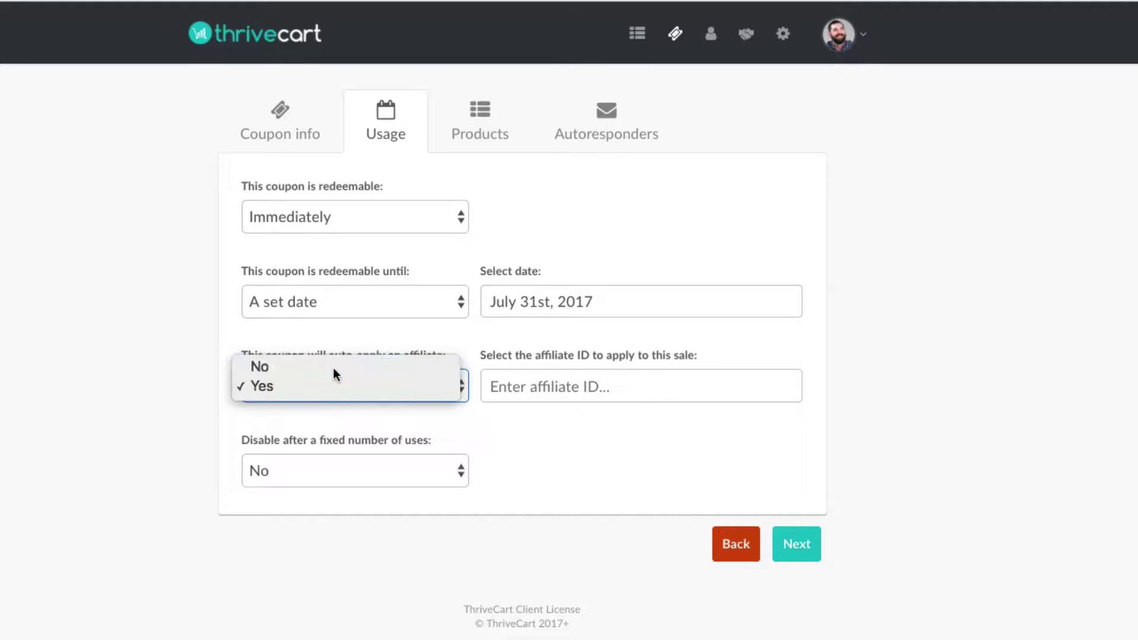
left_click(333, 367)
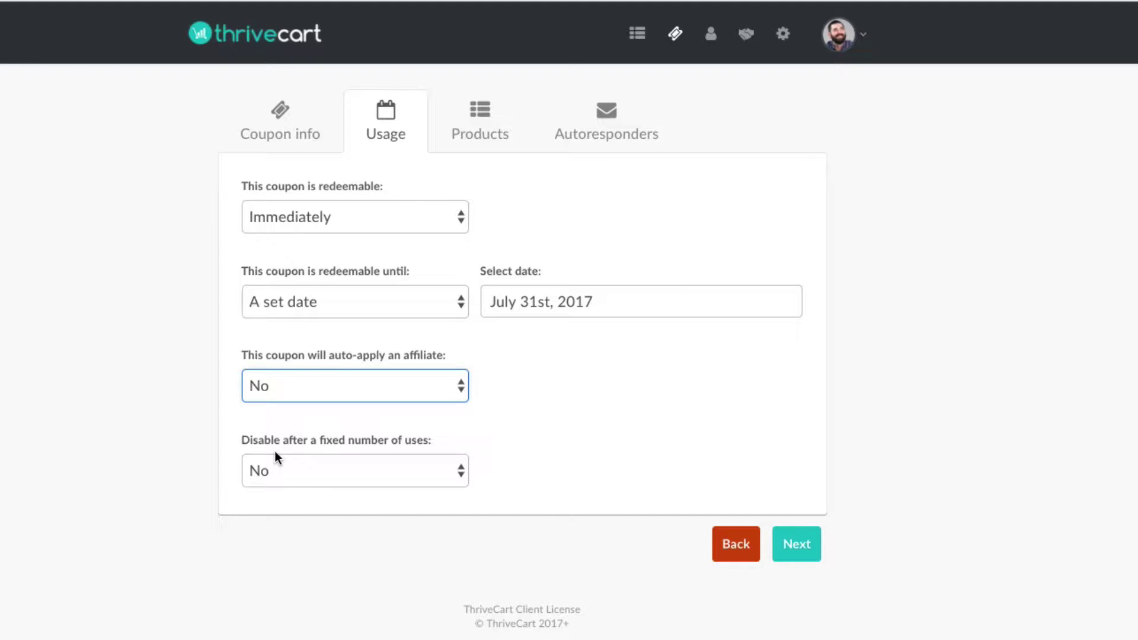
Set the coupon to be disabled after 100 total uses, and proceed to its product settings
left_click(334, 469)
left_click(328, 490)
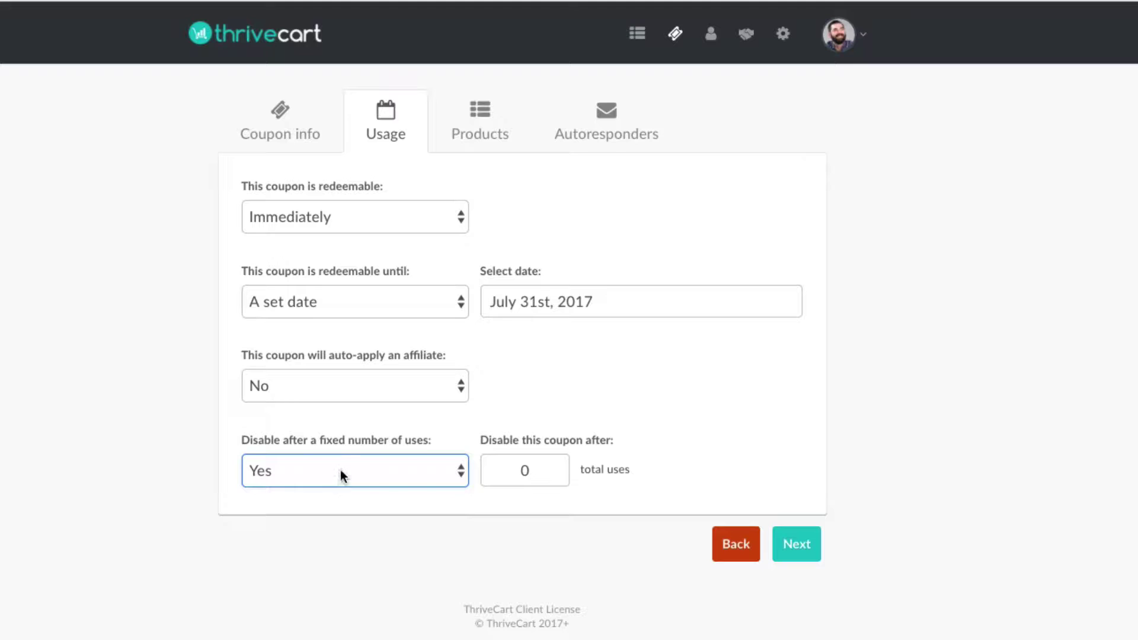
left_click(541, 473)
double_click(542, 474)
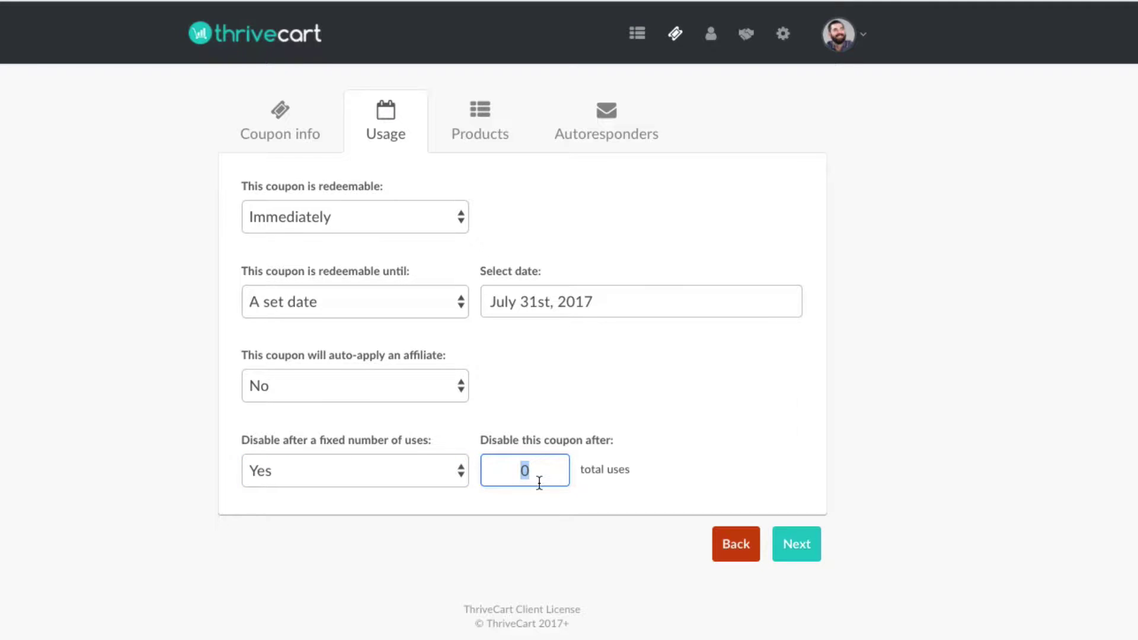
type("100")
left_click(510, 553)
left_click(801, 544)
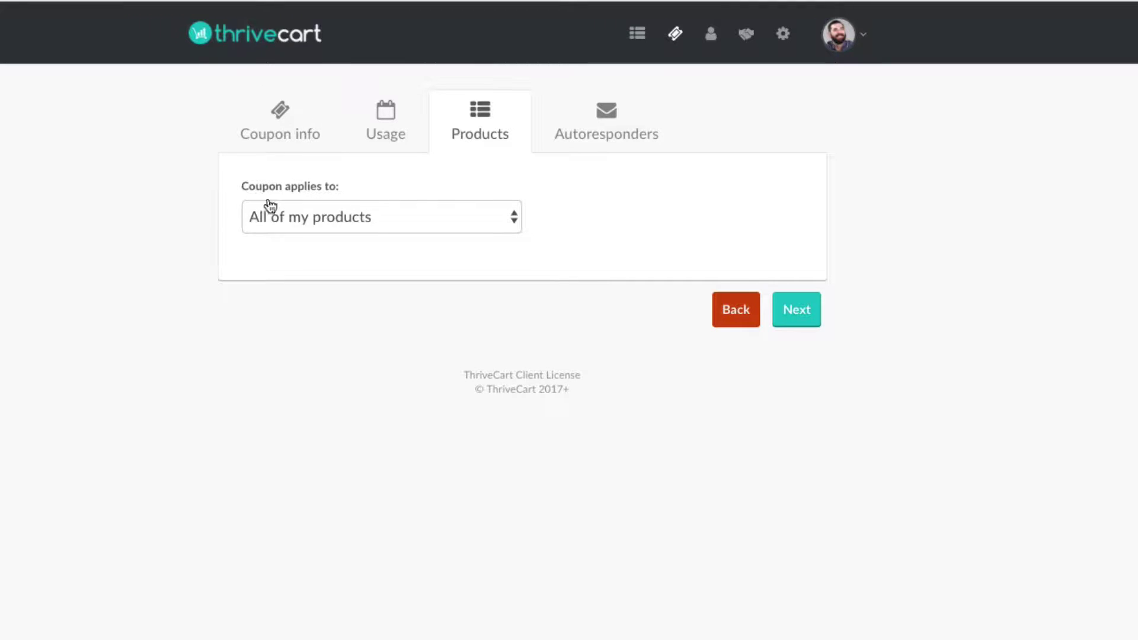
Restrict the coupon to the specific product The Evergreen Profits Masterclass (The EGP Masterclass - Sales Letter), and proceed to the autoresponder settings
left_click(315, 214)
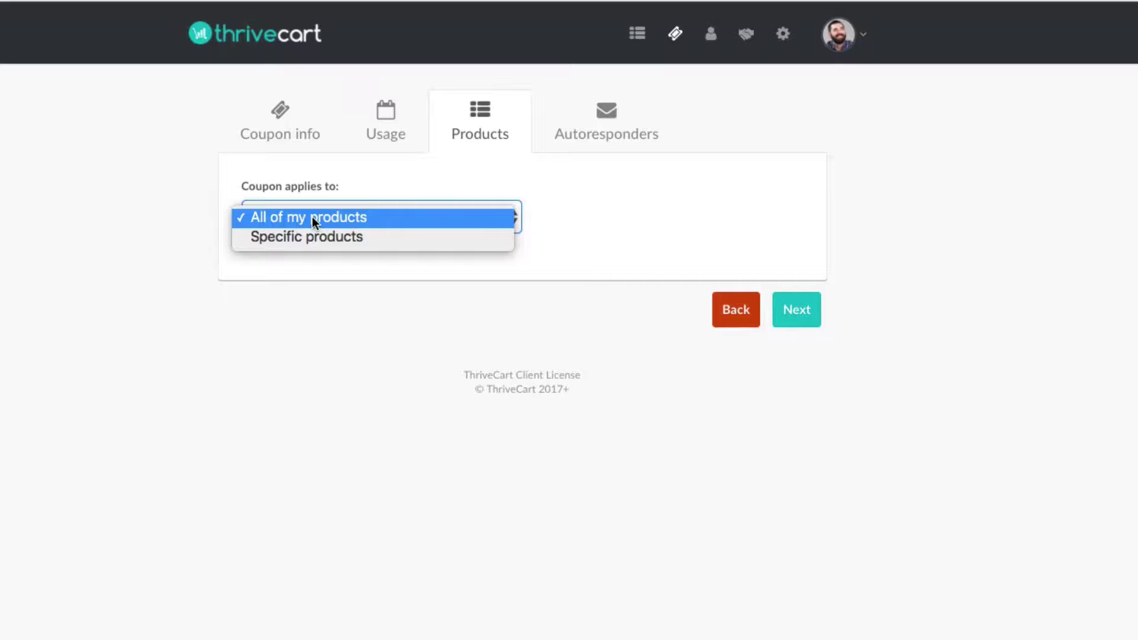
left_click(307, 240)
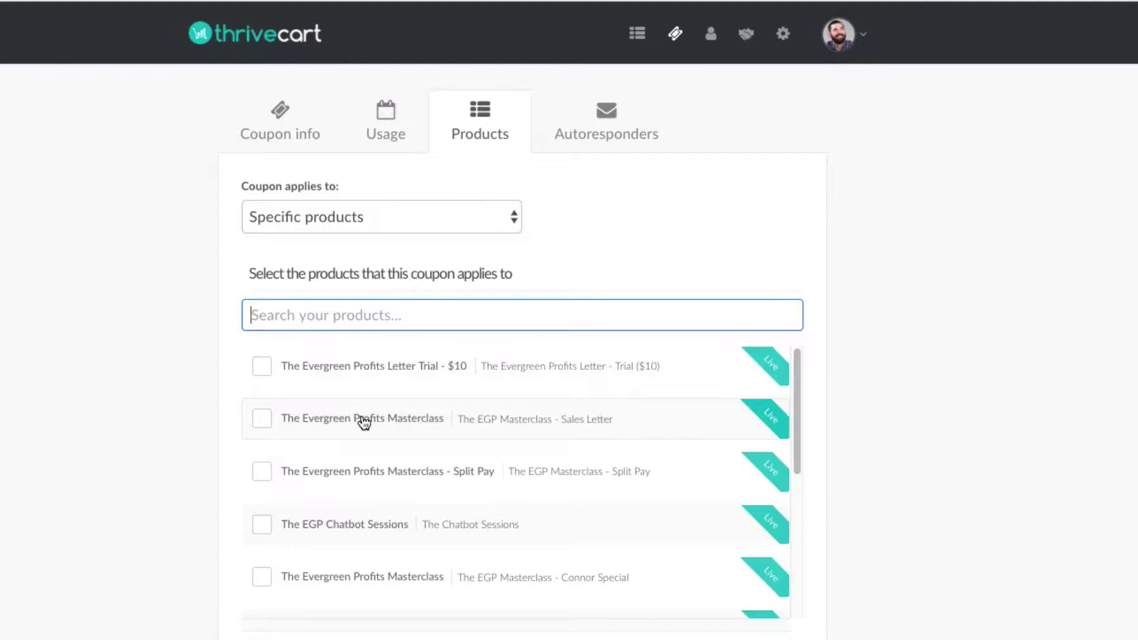
left_click(263, 420)
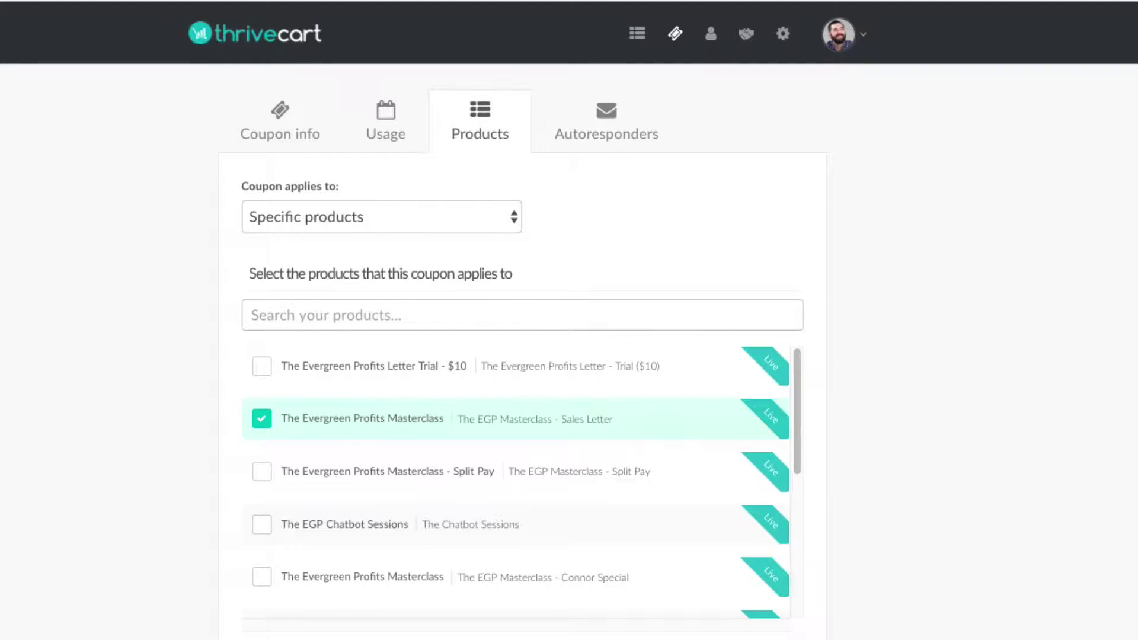
left_click(607, 121)
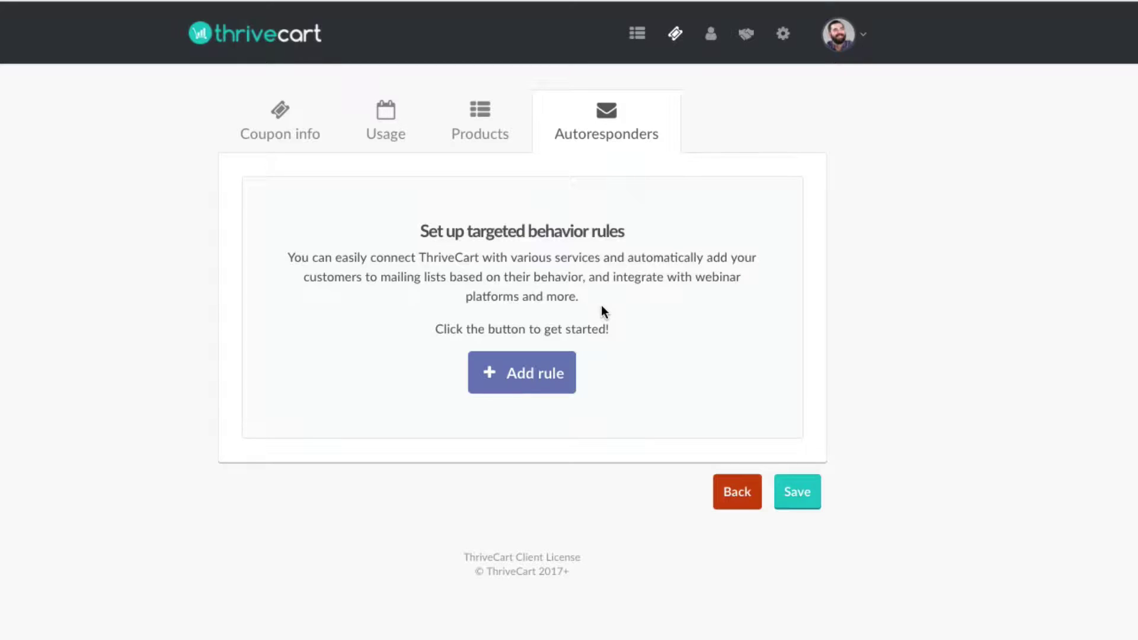
Try adding a Drip behavior rule that triggers when a customer purchases with this coupon
left_click(551, 373)
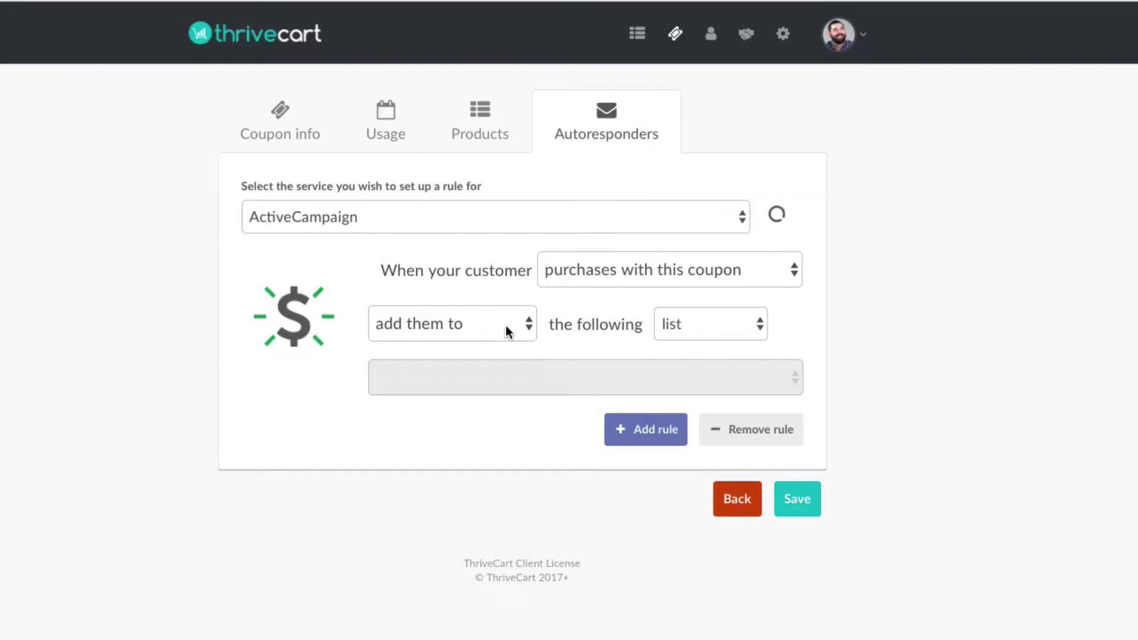
left_click(384, 216)
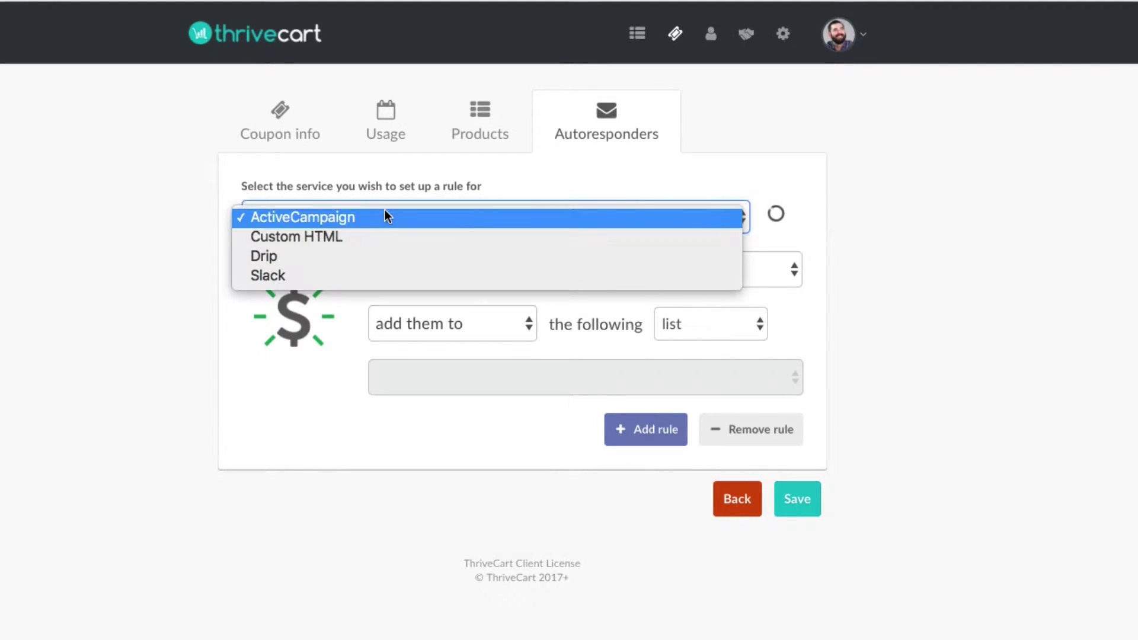
left_click(333, 258)
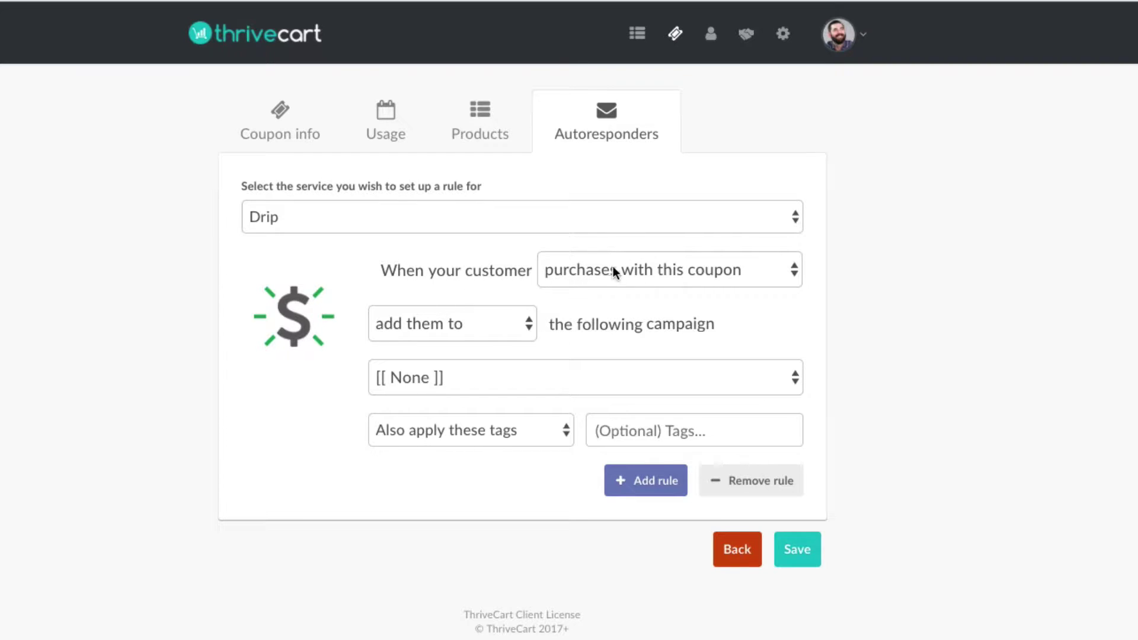
left_click(649, 268)
left_click(640, 269)
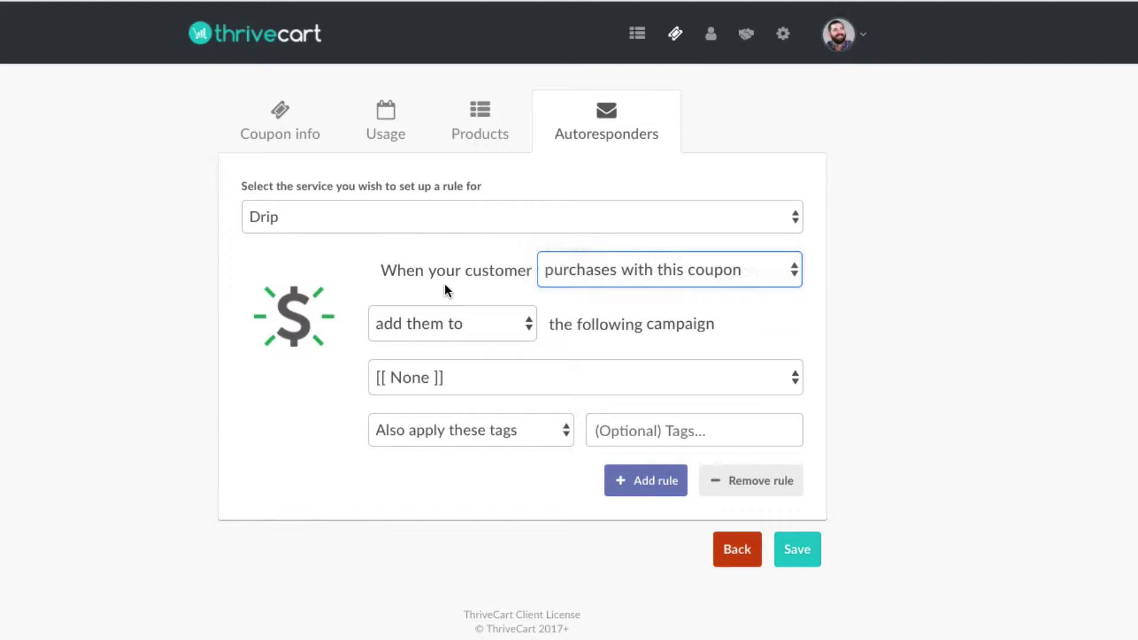
Set the Drip rule to add customers to the EGP Letter New Customer campaign
left_click(396, 323)
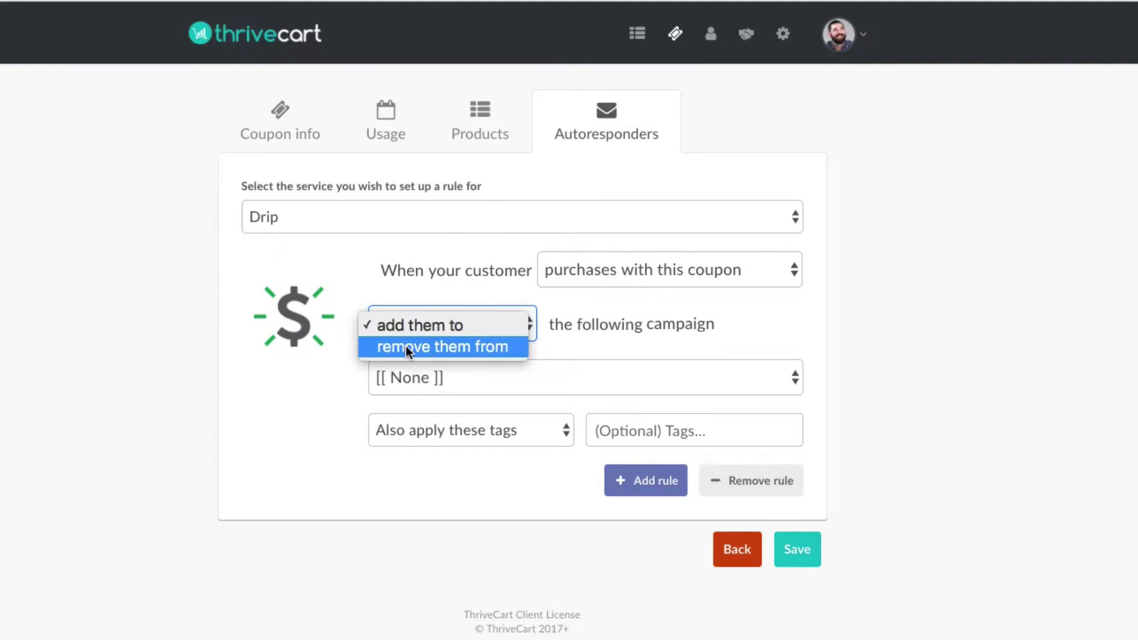
left_click(565, 322)
left_click(495, 383)
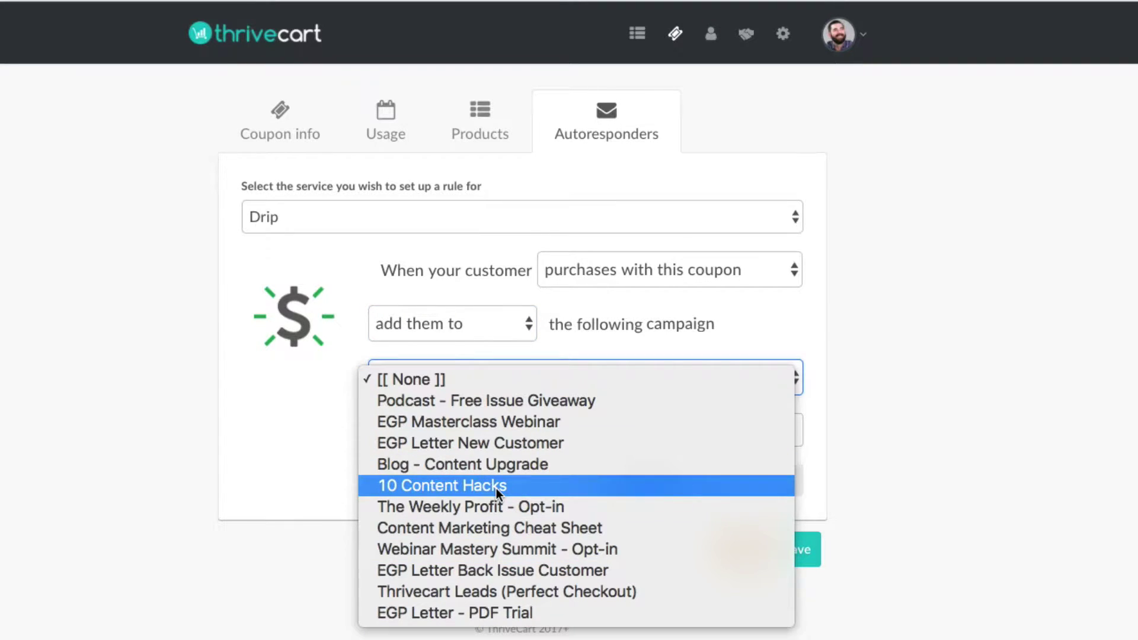
left_click(496, 451)
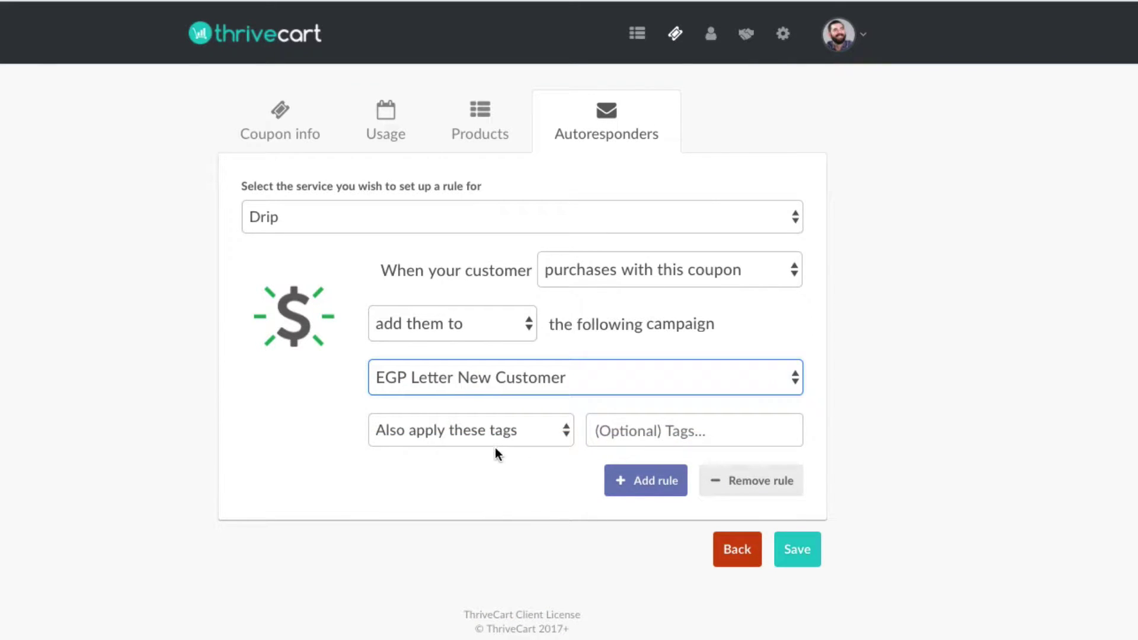
Try having the Drip rule also apply the tag kjhkjhkjh, and remove the whole rule
left_click(473, 432)
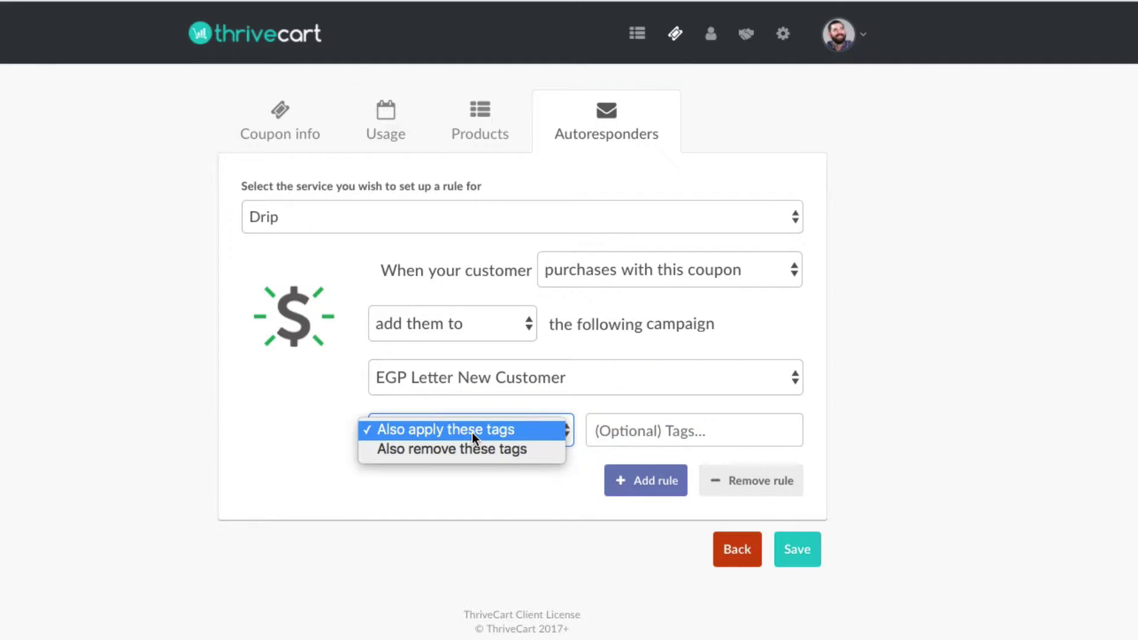
left_click(472, 433)
left_click(614, 427)
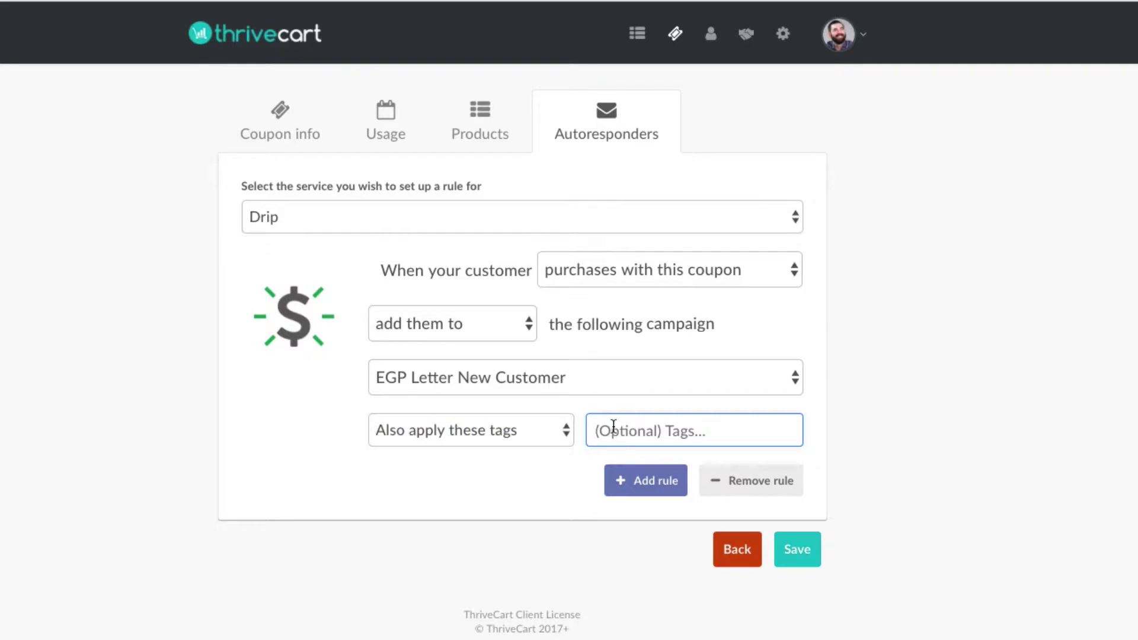
type("kjhkjhkjh")
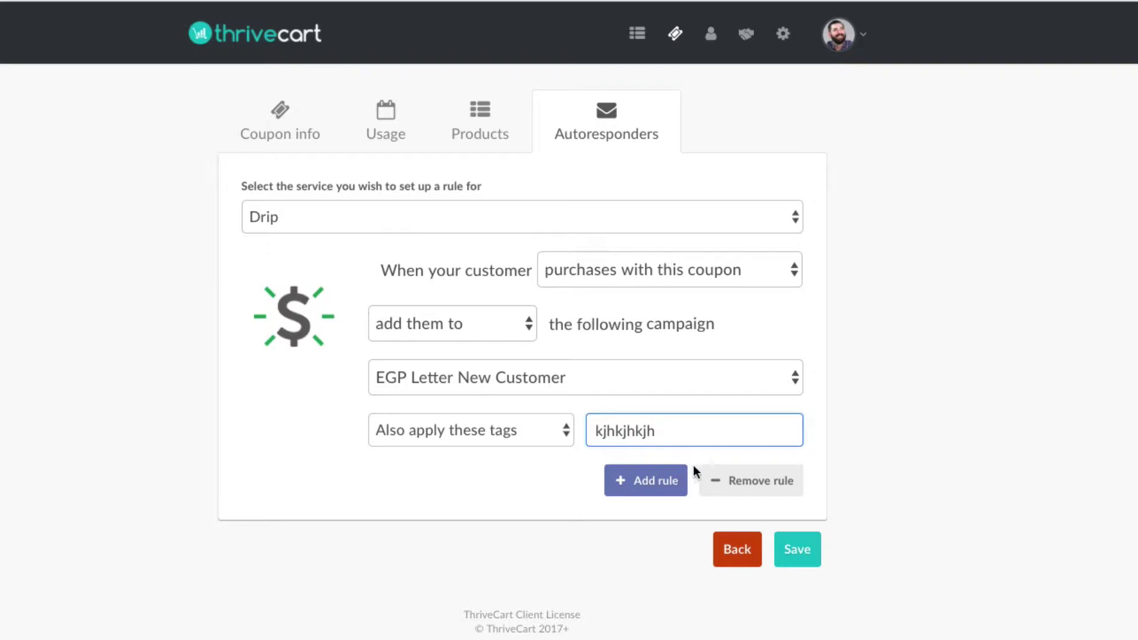
left_click(745, 481)
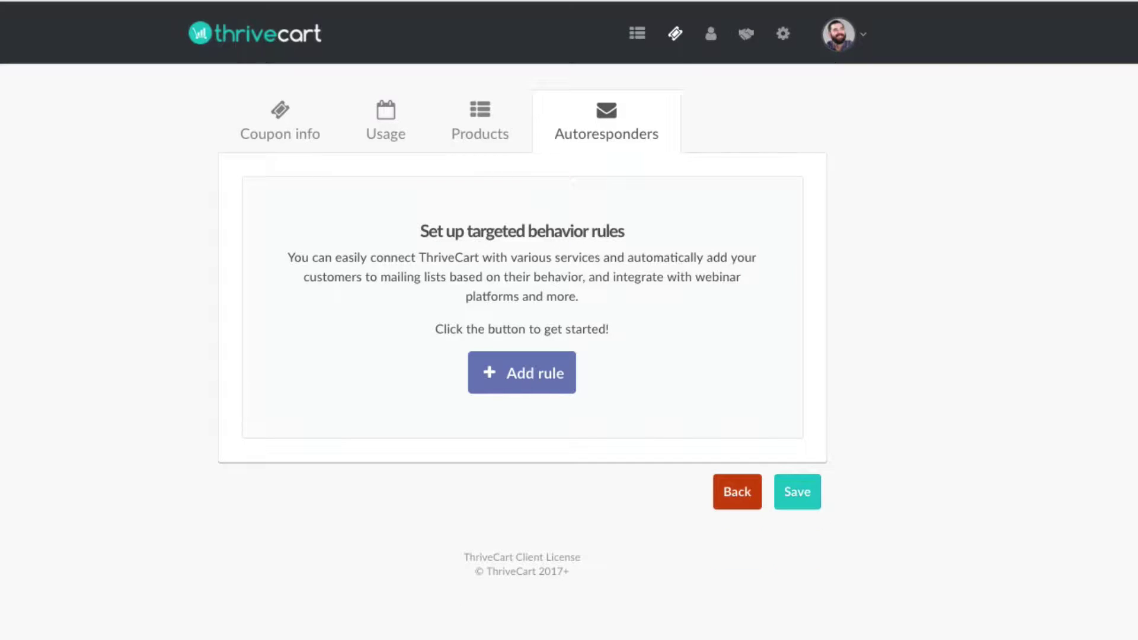
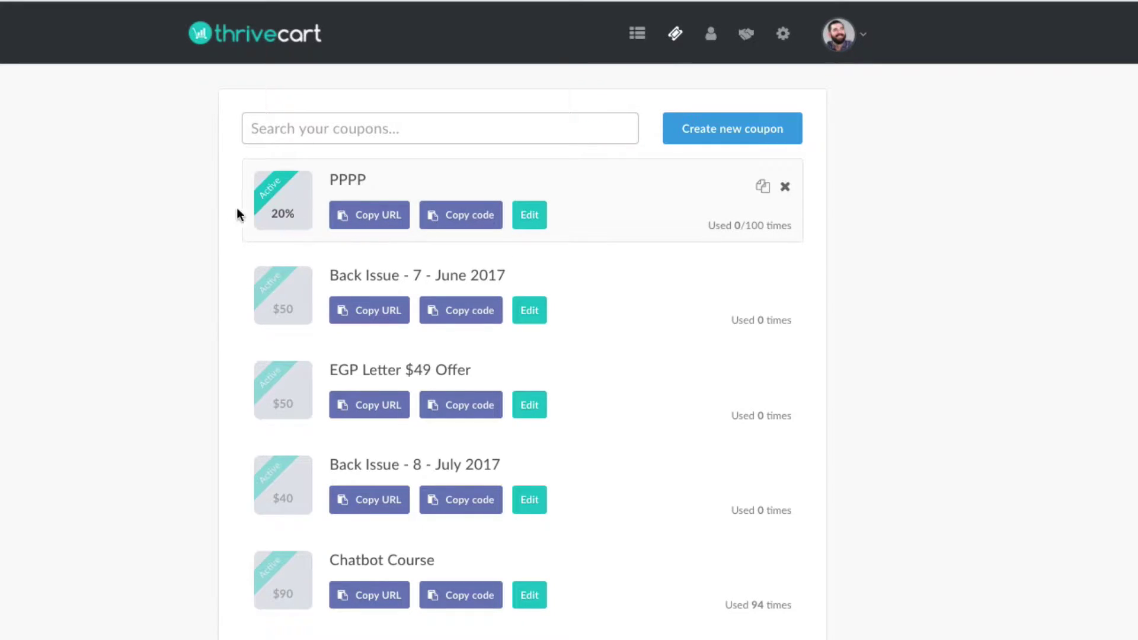
Copy the PPPP coupon's auto-apply URL for The Evergreen Profits Masterclass
left_click(388, 221)
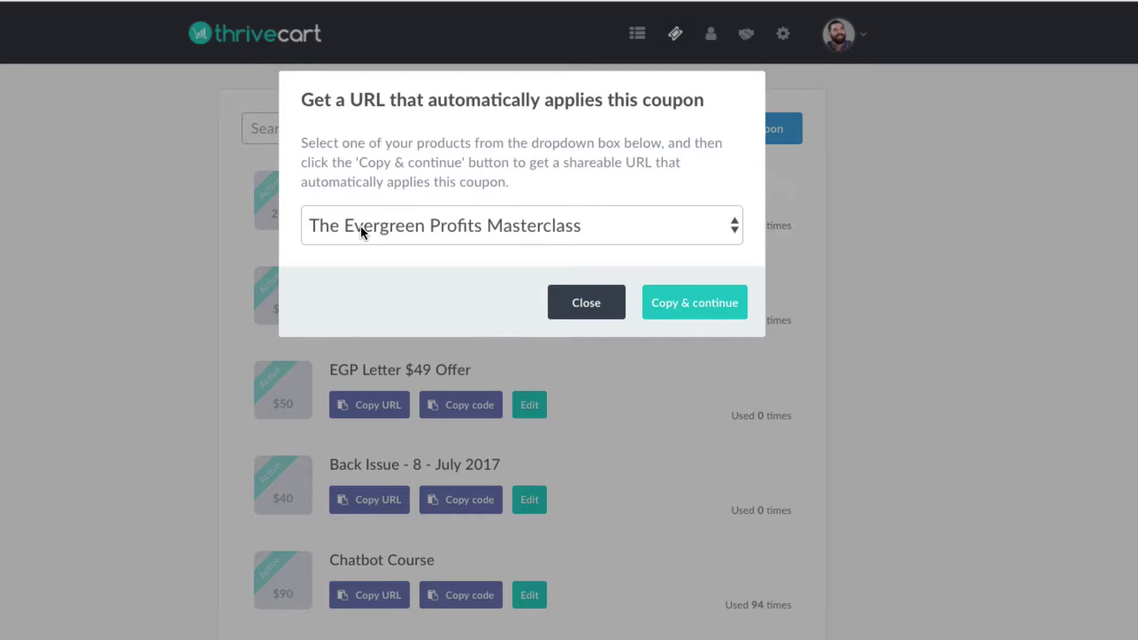
left_click(361, 226)
left_click(365, 225)
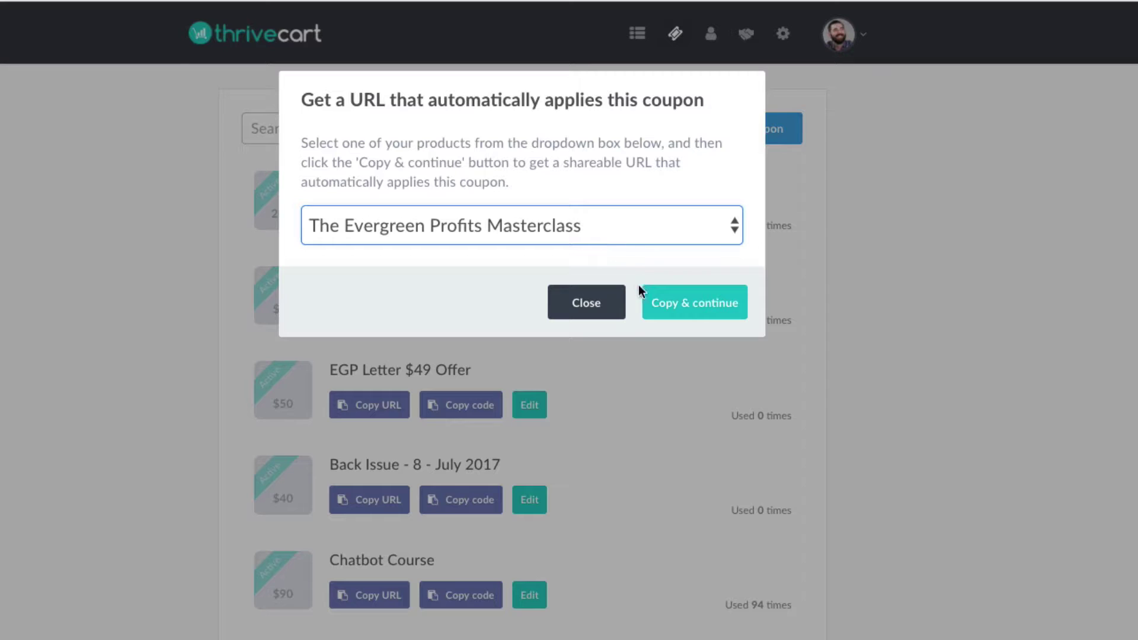
left_click(698, 303)
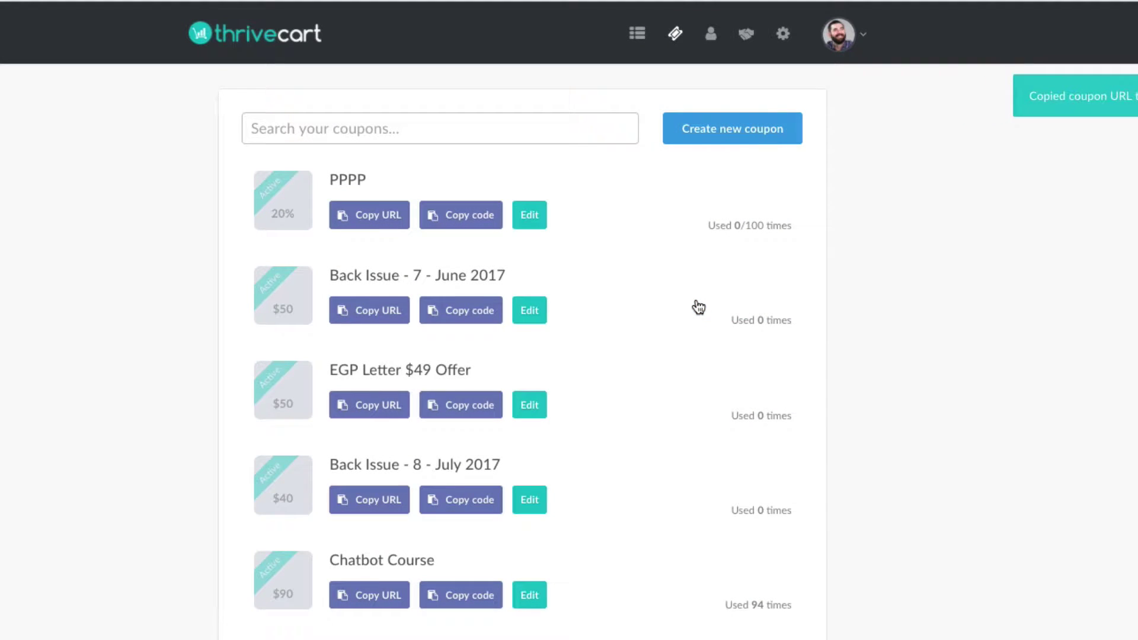
Load the copied coupon URL in a new browser tab to reach the product's checkout page
key("super+t")
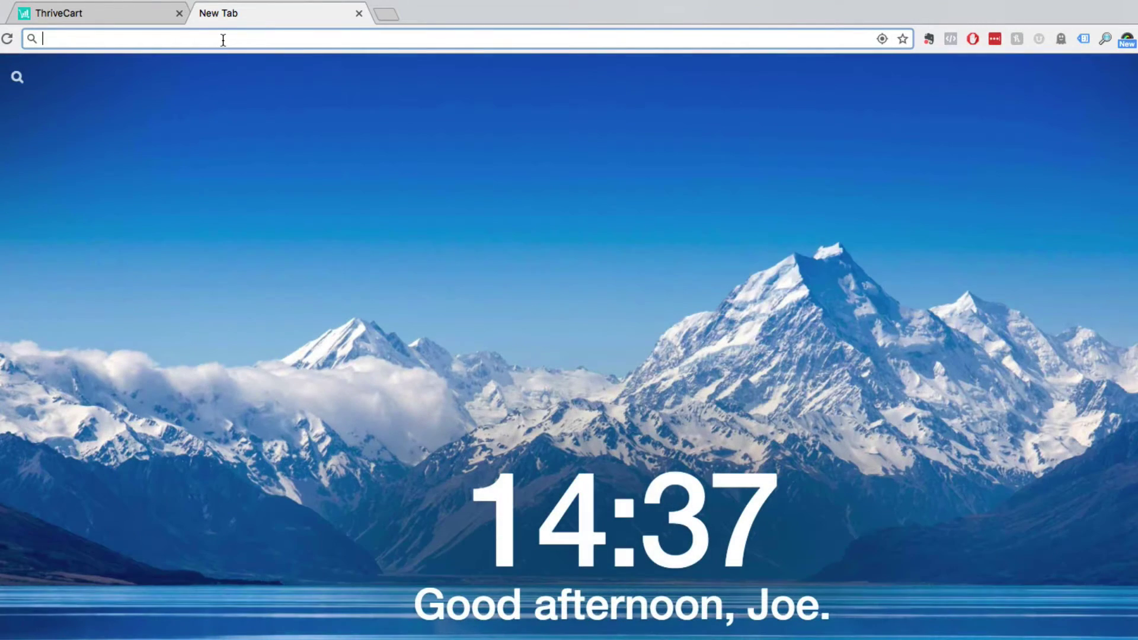
right_click(223, 40)
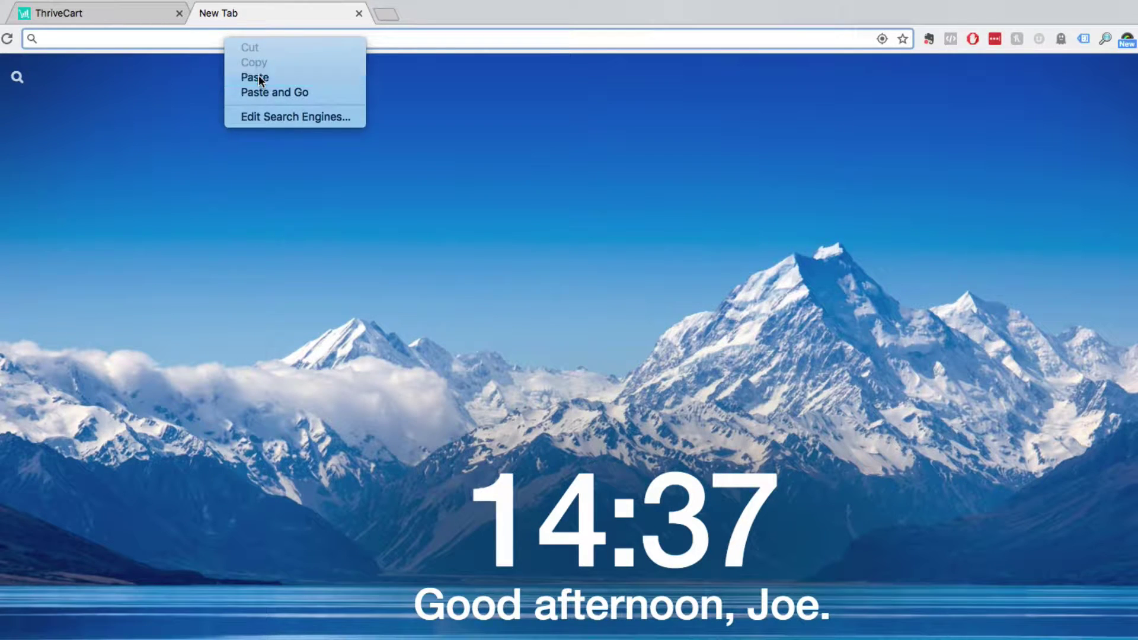
left_click(258, 75)
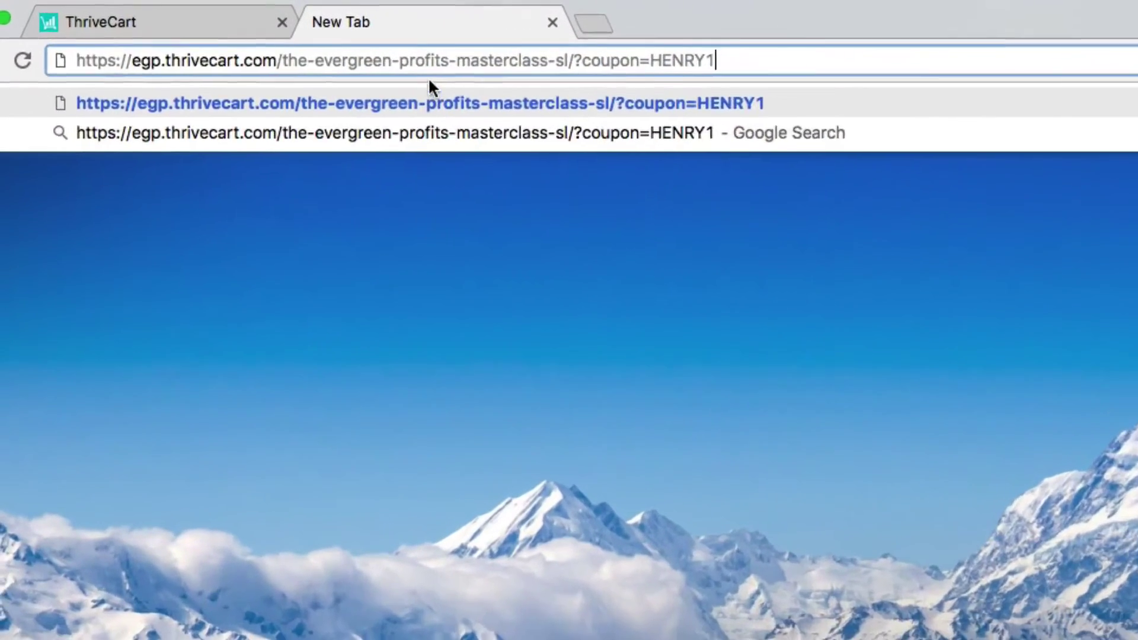
double_click(277, 39)
left_click(485, 67)
double_click(795, 68)
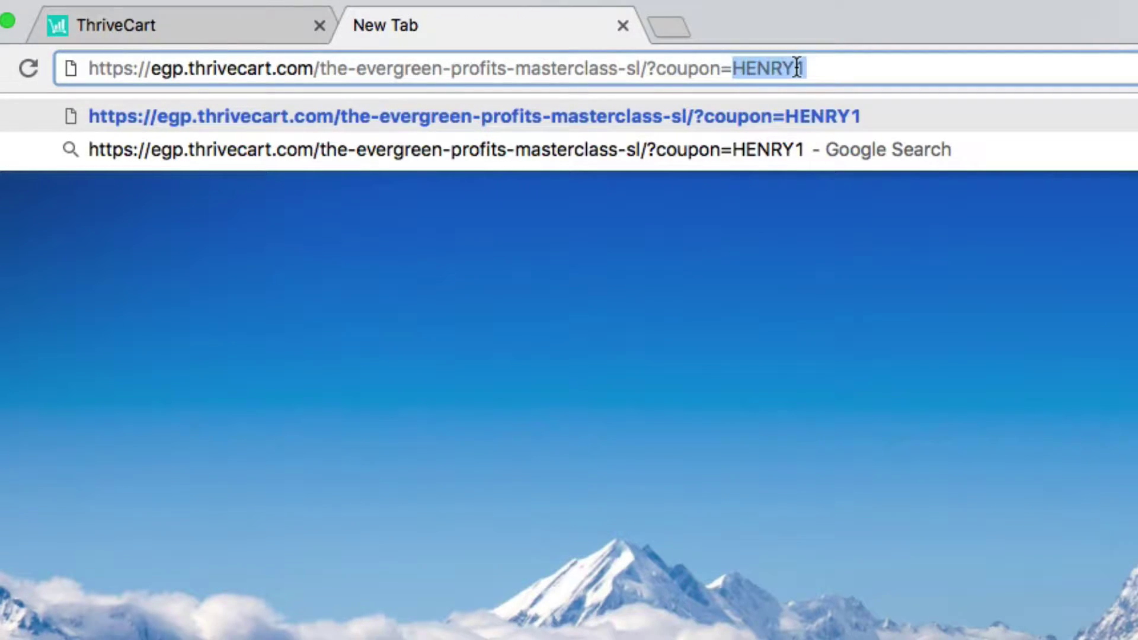
triple_click(710, 68)
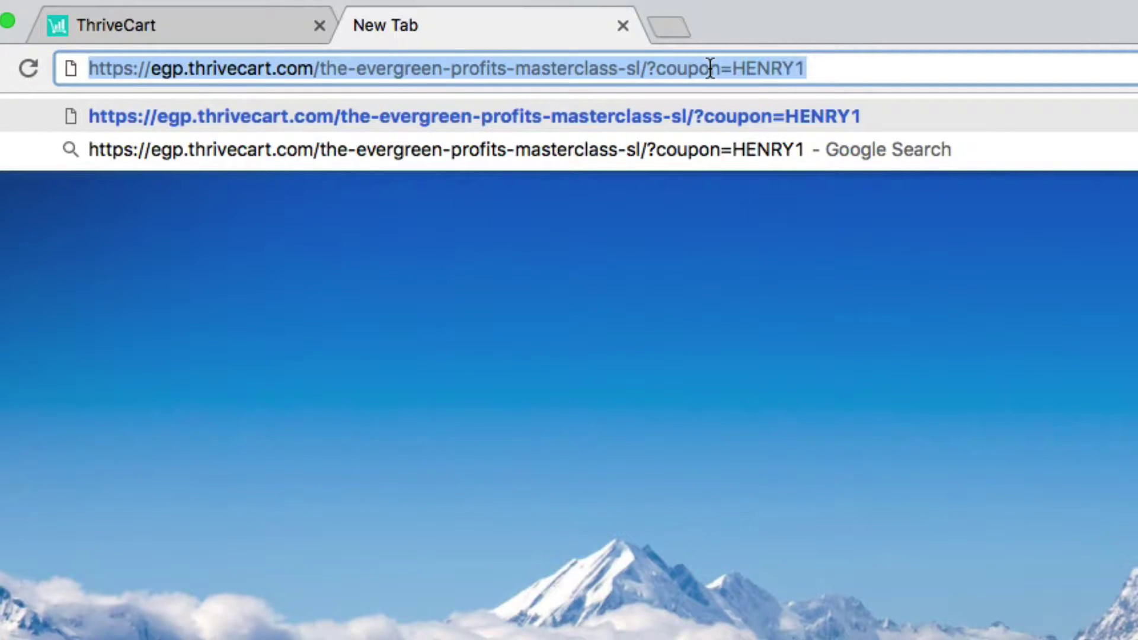
key("Return")
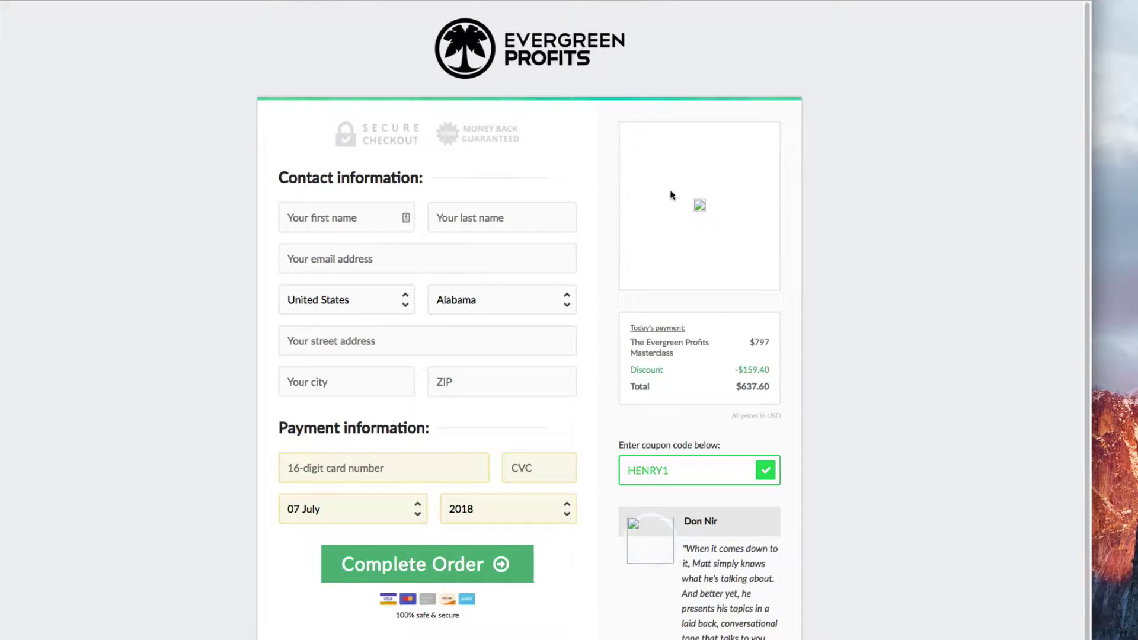
Test the checkout's coupon field by removing the applied coupon and reapplying the code HENRY1
scroll(695, 244, "down", 2)
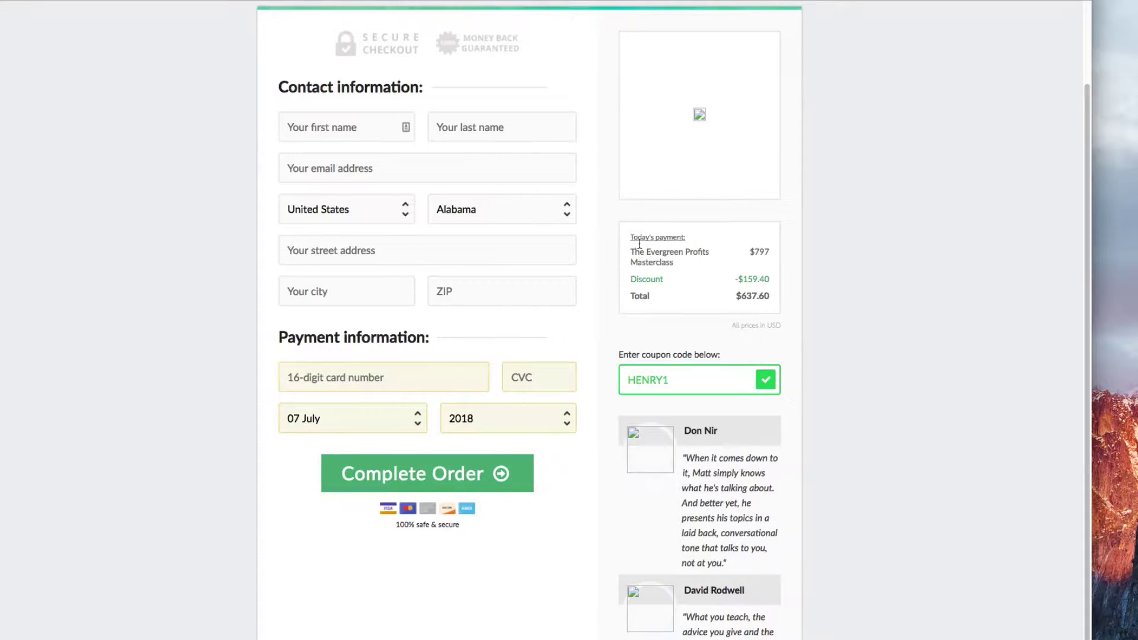
scroll(811, 332, "up", 1)
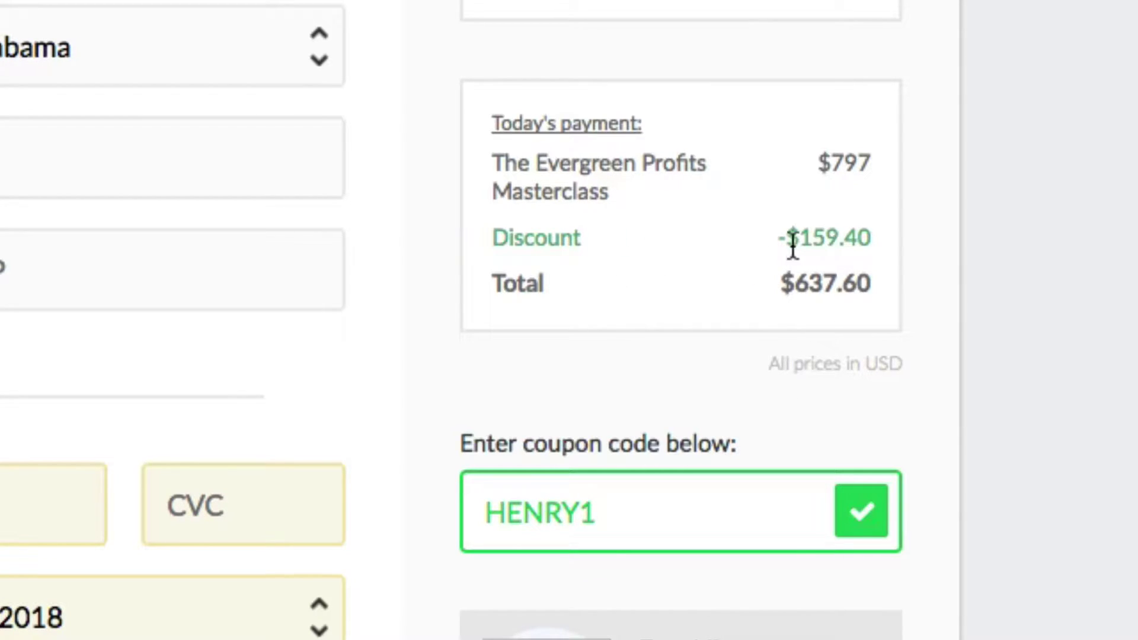
left_click(863, 517)
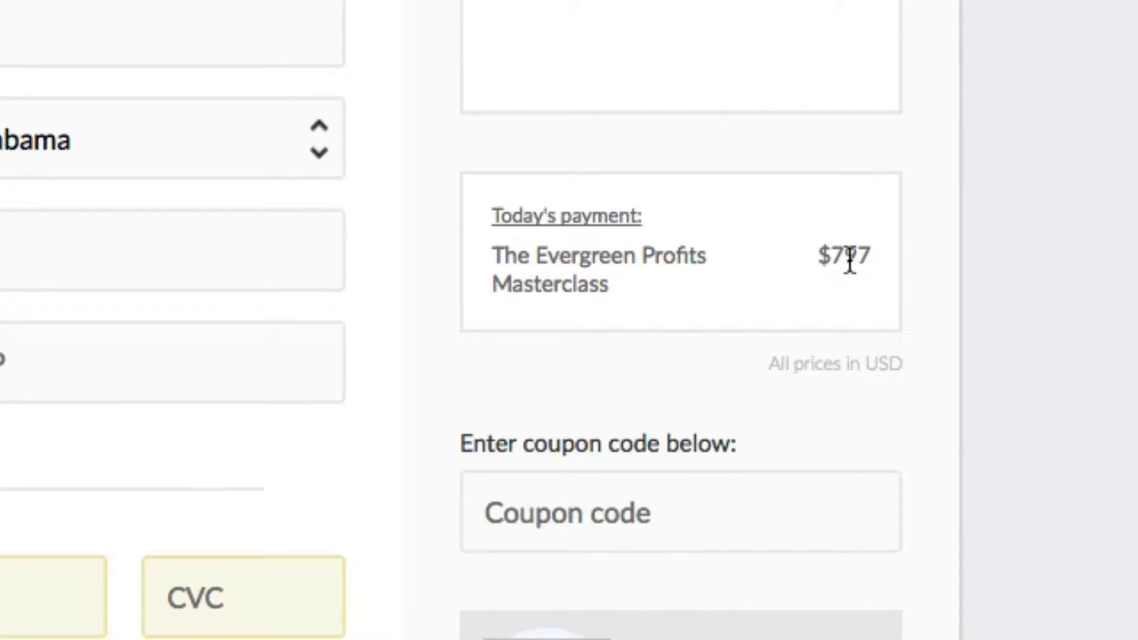
left_click(676, 513)
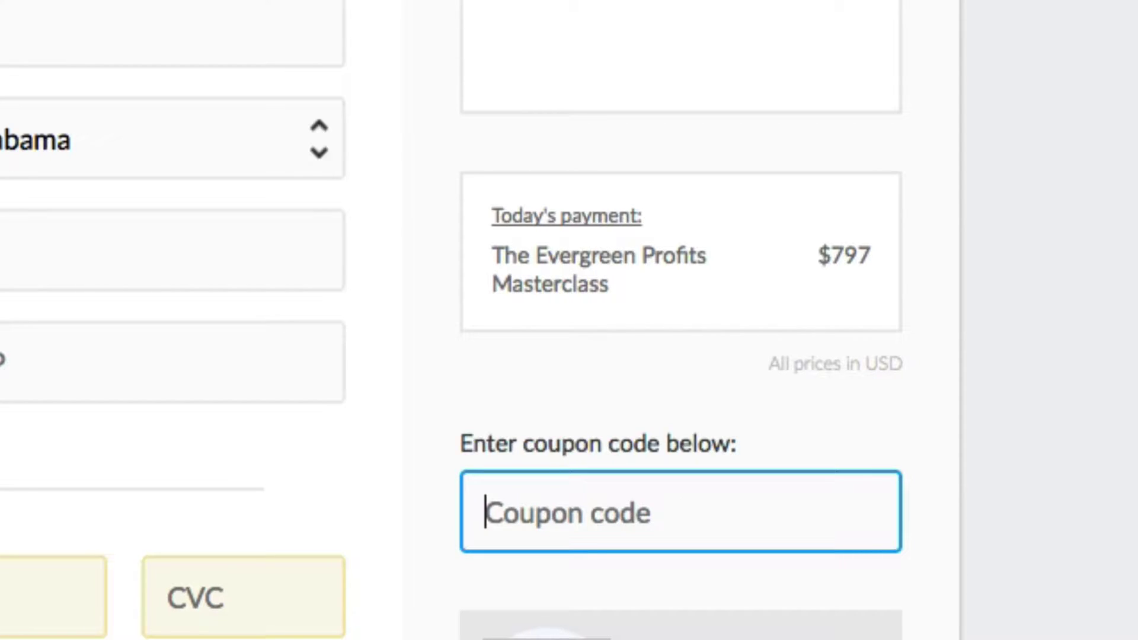
key("Tab")
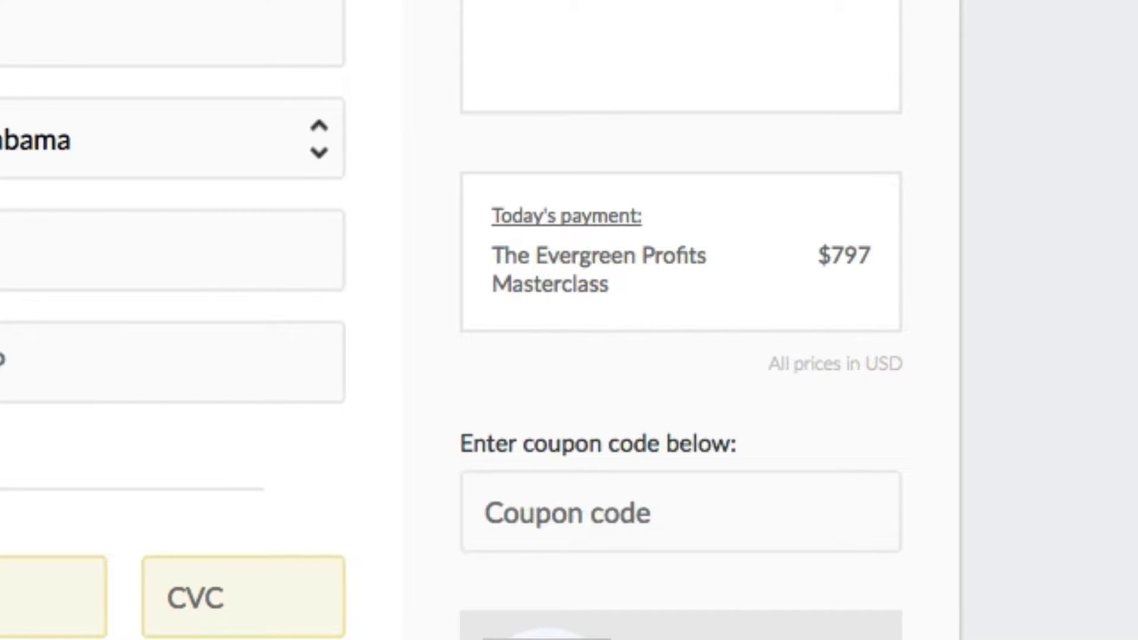
left_click(676, 514)
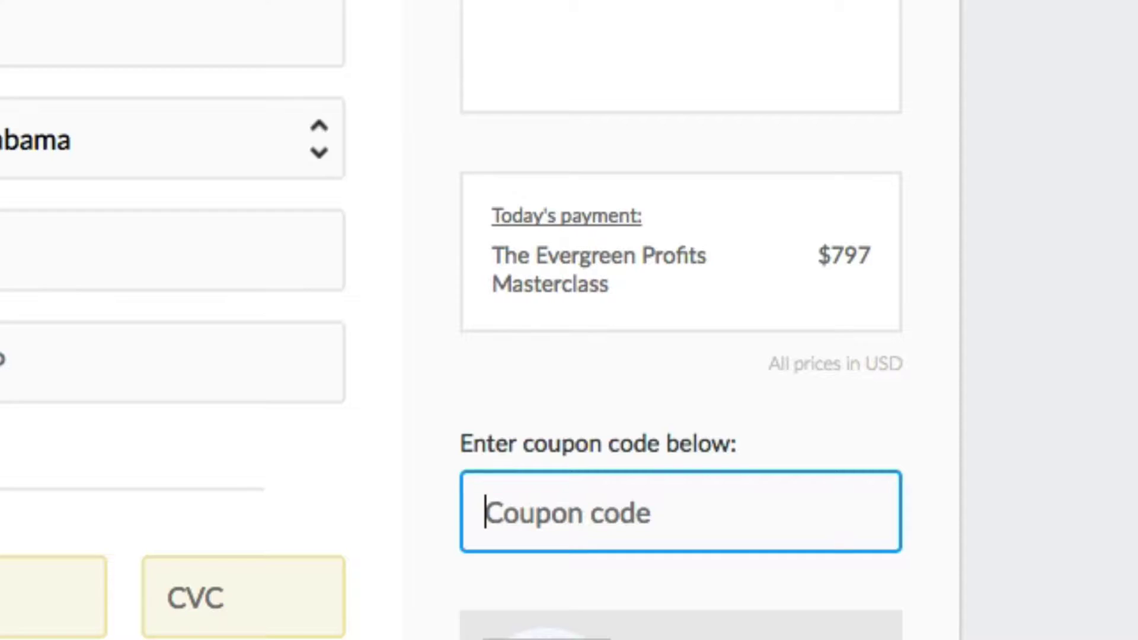
scroll(680, 320, "up", 3)
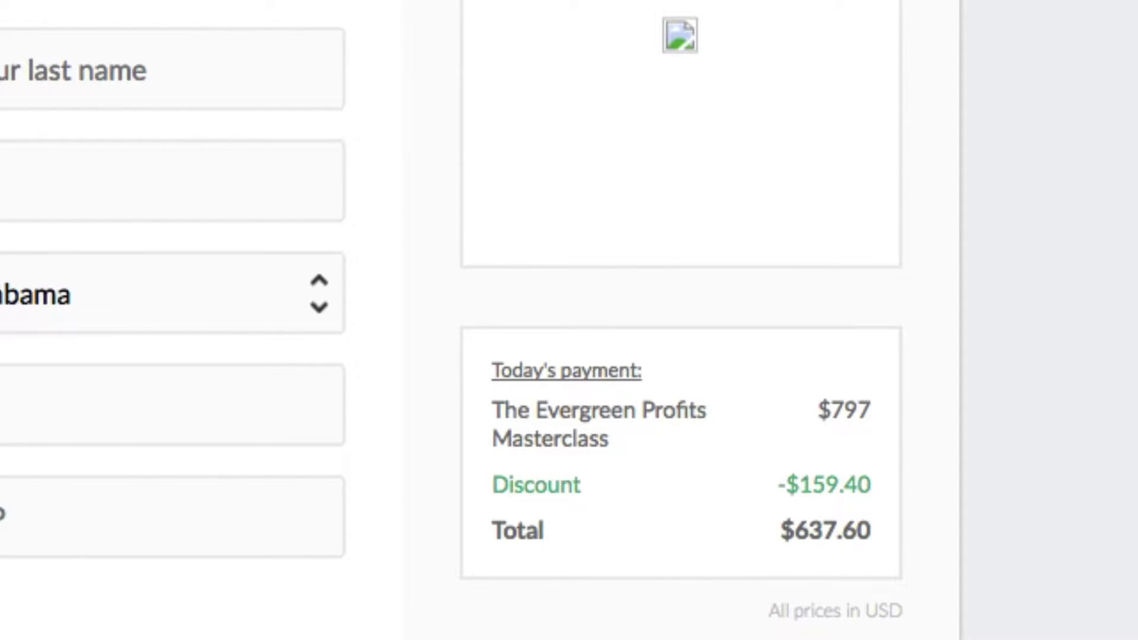
scroll(813, 556, "down", 4)
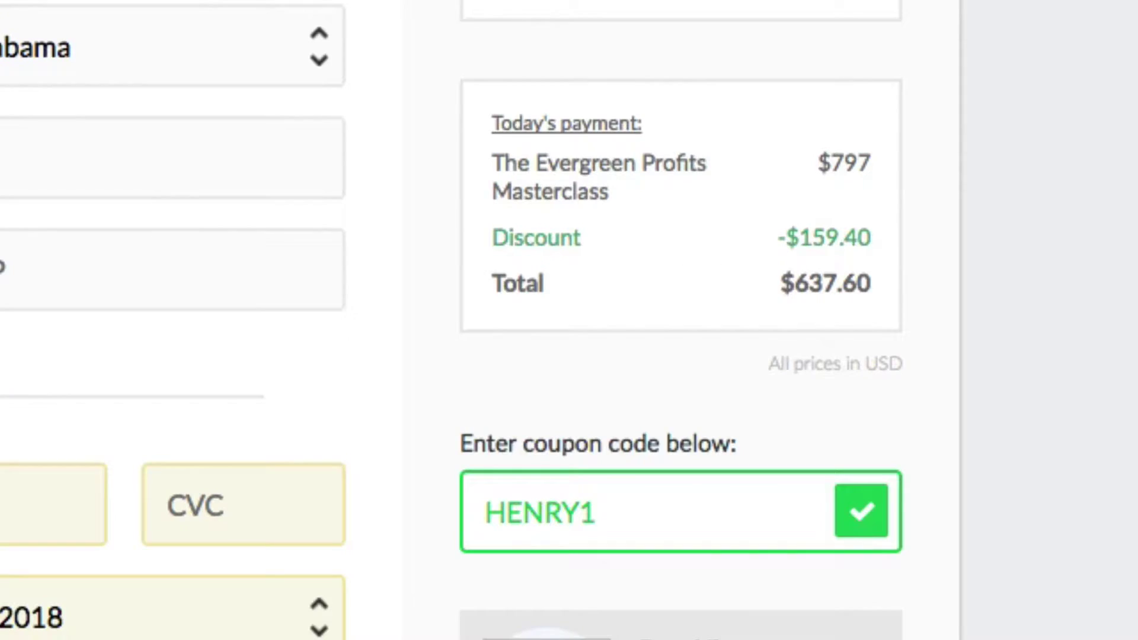